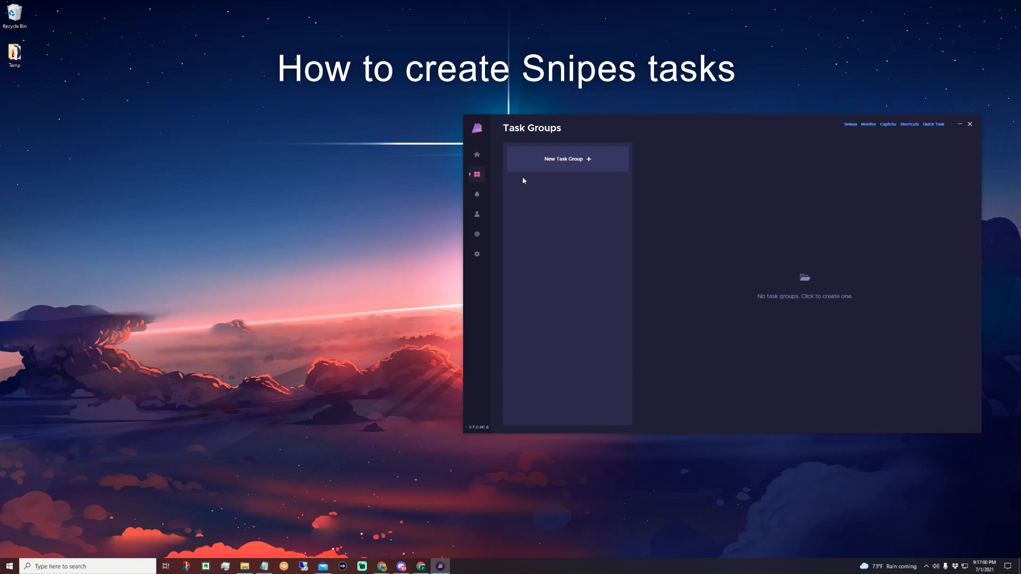
Create a new task group named SnipesUSA with Snipes as its group site.
click(548, 161)
click(557, 172)
text(SnipesUSA)
click(556, 206)
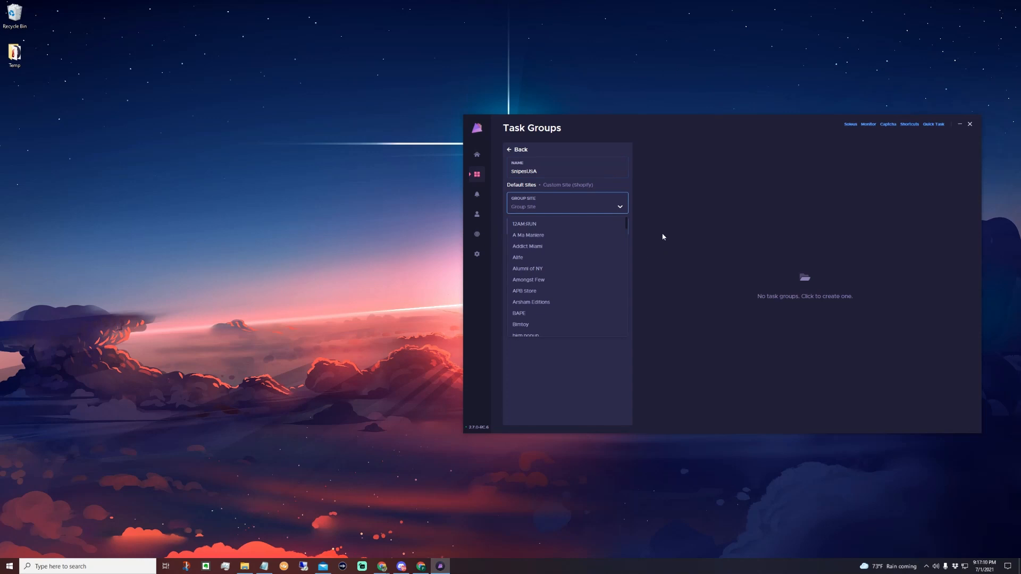
text(snip)
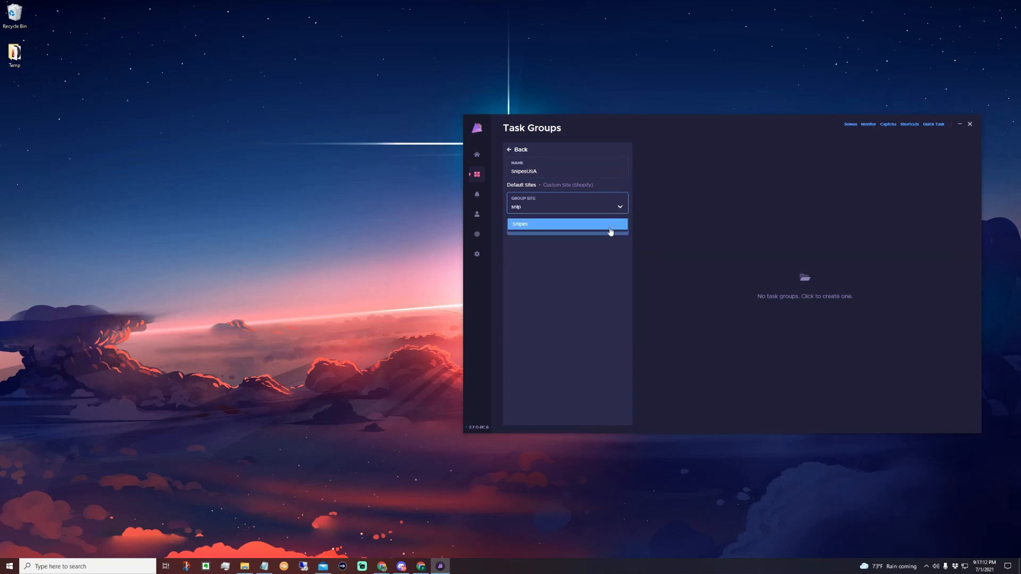
click(591, 229)
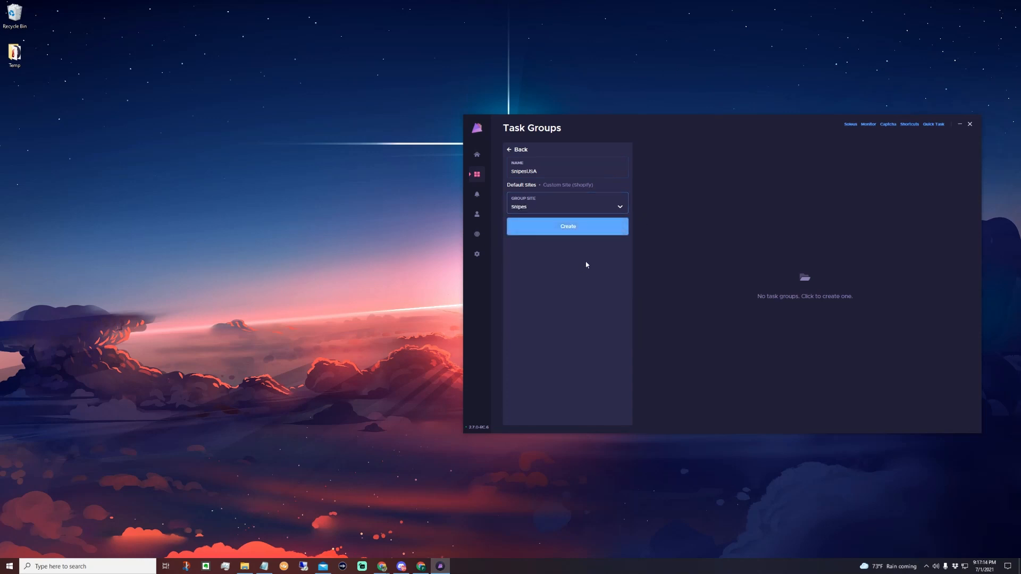
click(597, 236)
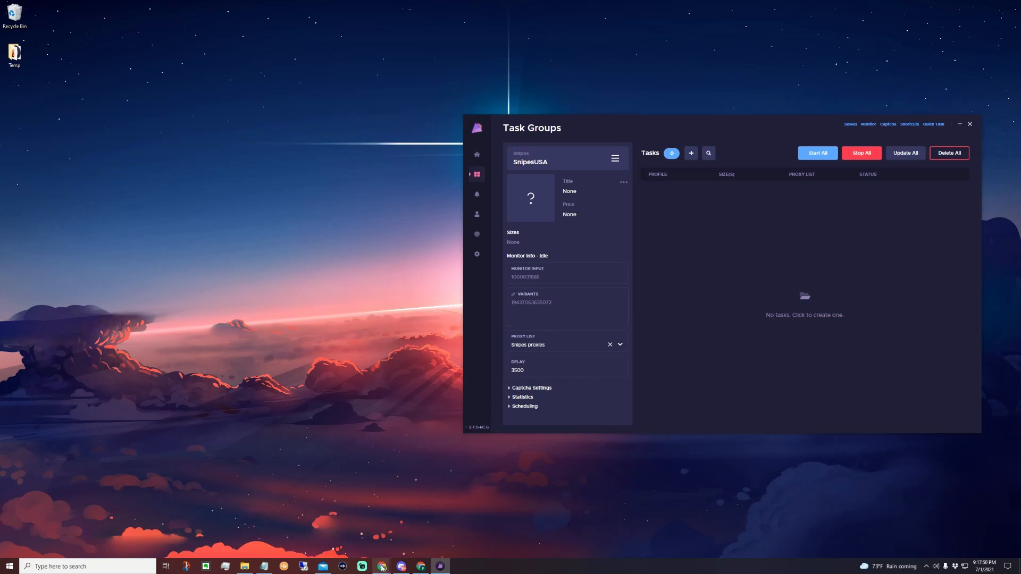
Switch to the browser's Nike Dunk High "Crimson Tint" release guide and find the Snipes section.
mouse_move(381, 565)
click(404, 531)
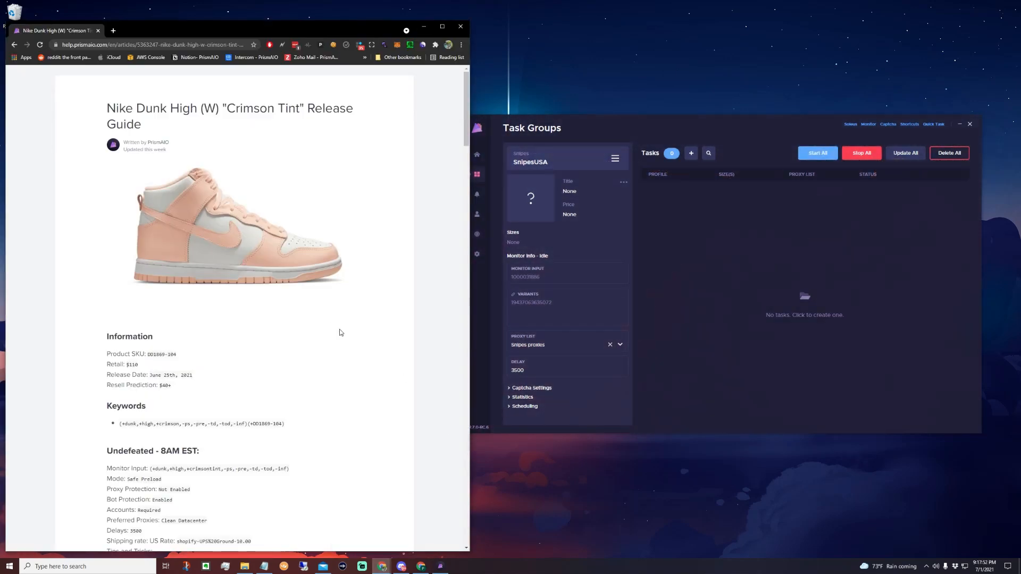
scroll(232, 282, down, 1)
scroll(232, 282, up, 1)
scroll(285, 281, down, 5)
scroll(285, 278, down, 20)
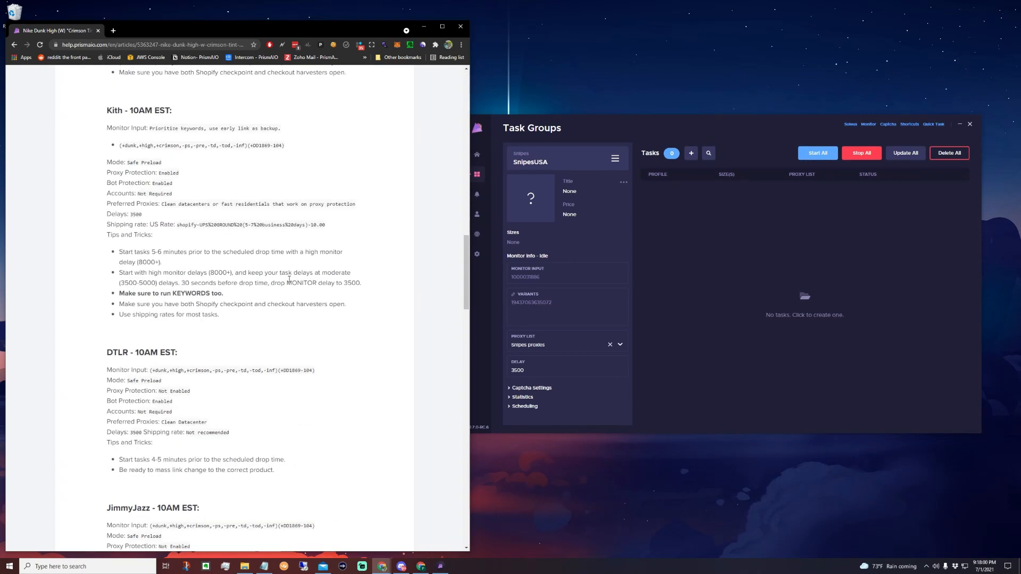
scroll(287, 274, down, 5)
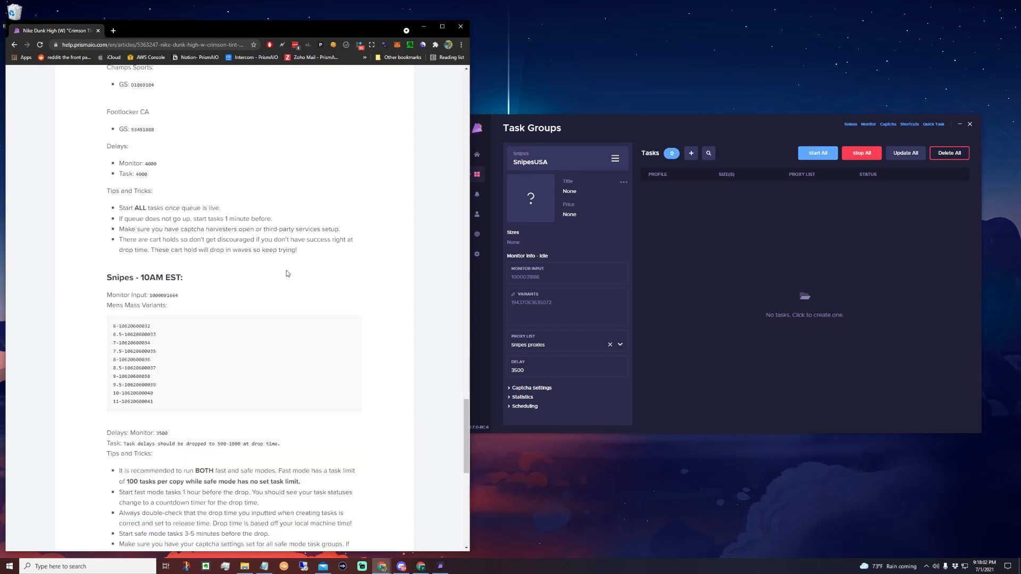
scroll(236, 358, down, 2)
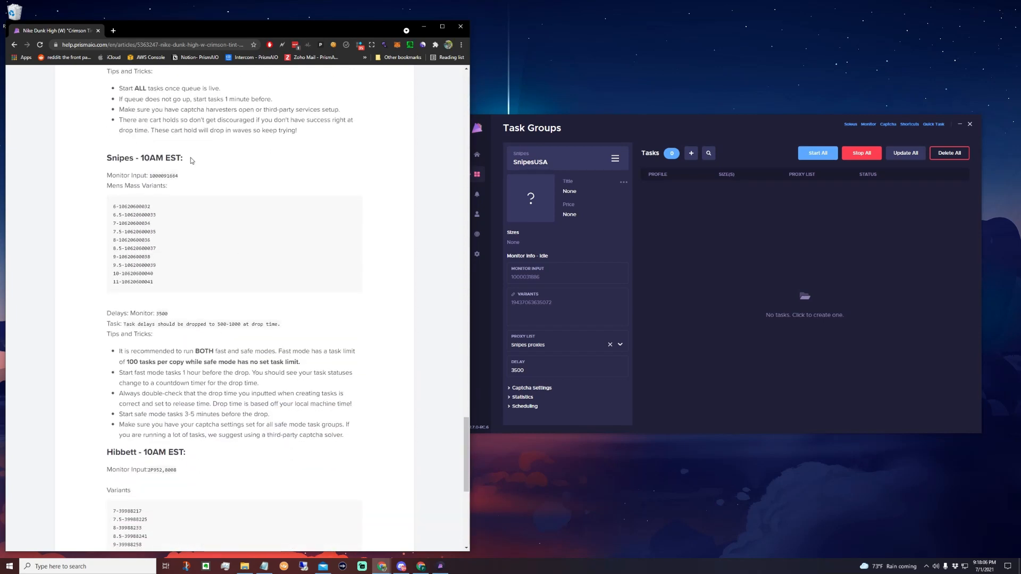
drag(150, 177, 180, 177)
key(ctrl+c)
click(614, 280)
key(ctrl+v)
key(Return)
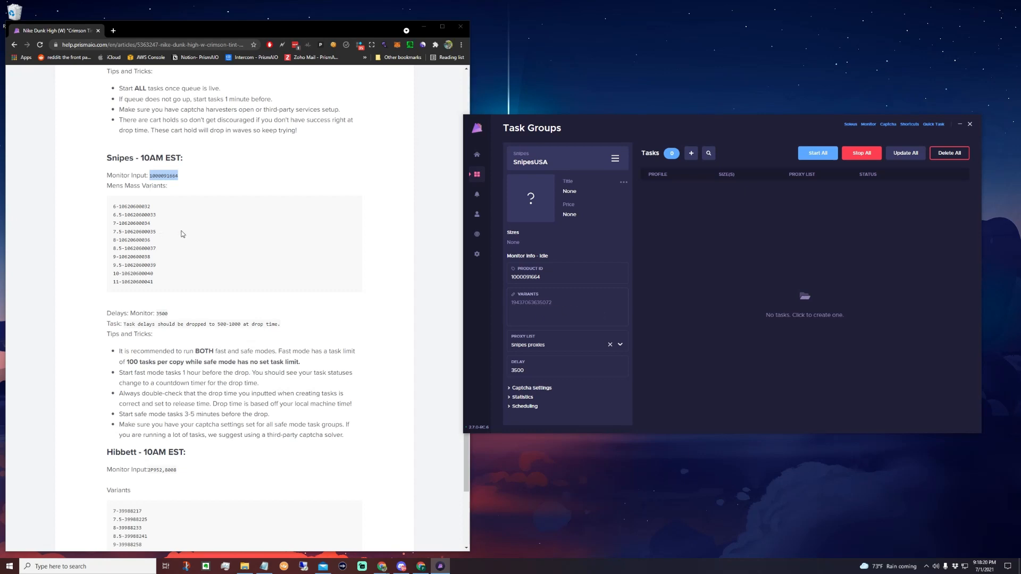
double_click(123, 207)
click(160, 207)
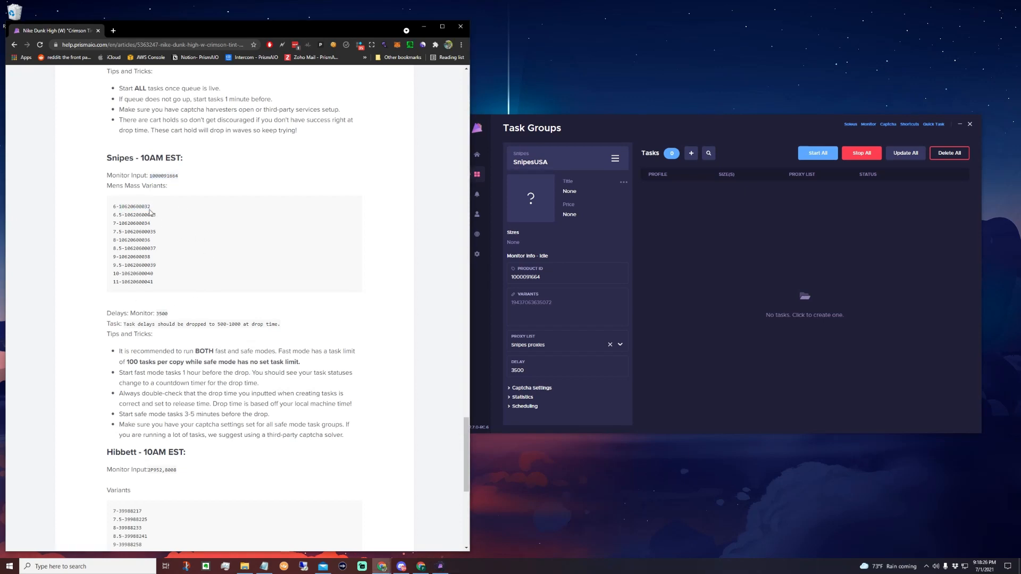
double_click(123, 208)
key(ctrl+c)
click(567, 308)
key(ctrl+v)
click(651, 308)
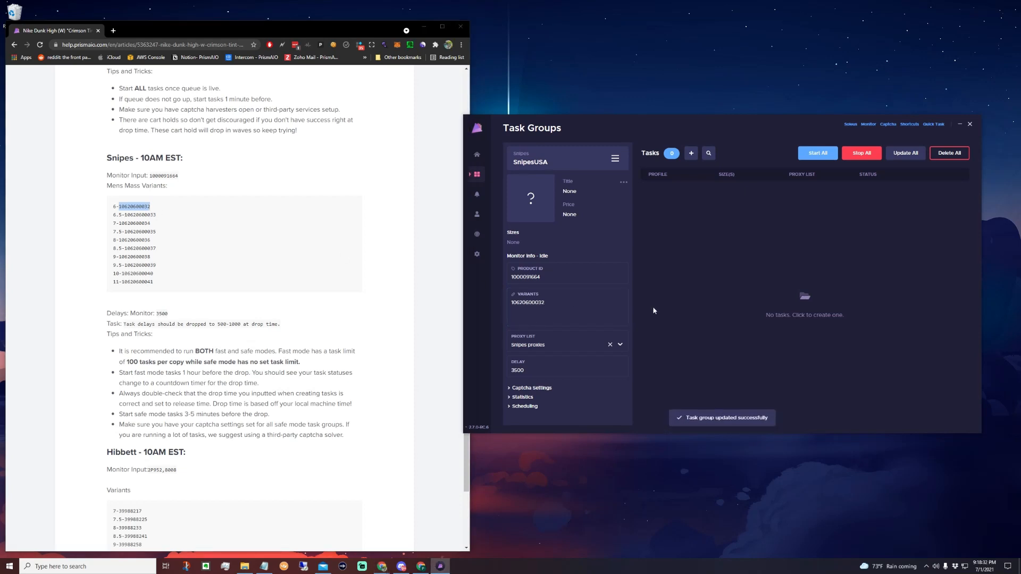
double_click(140, 215)
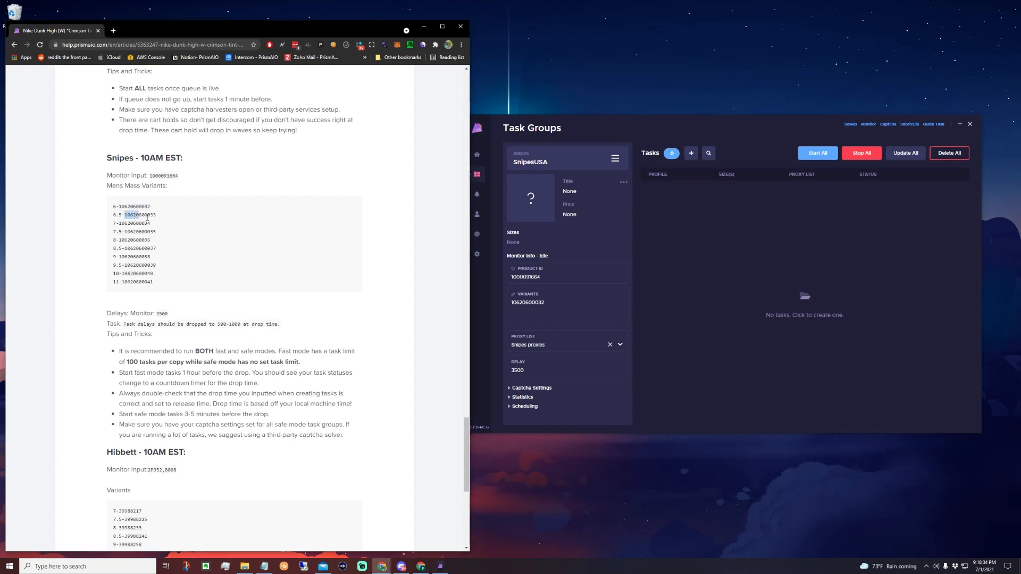
click(567, 308)
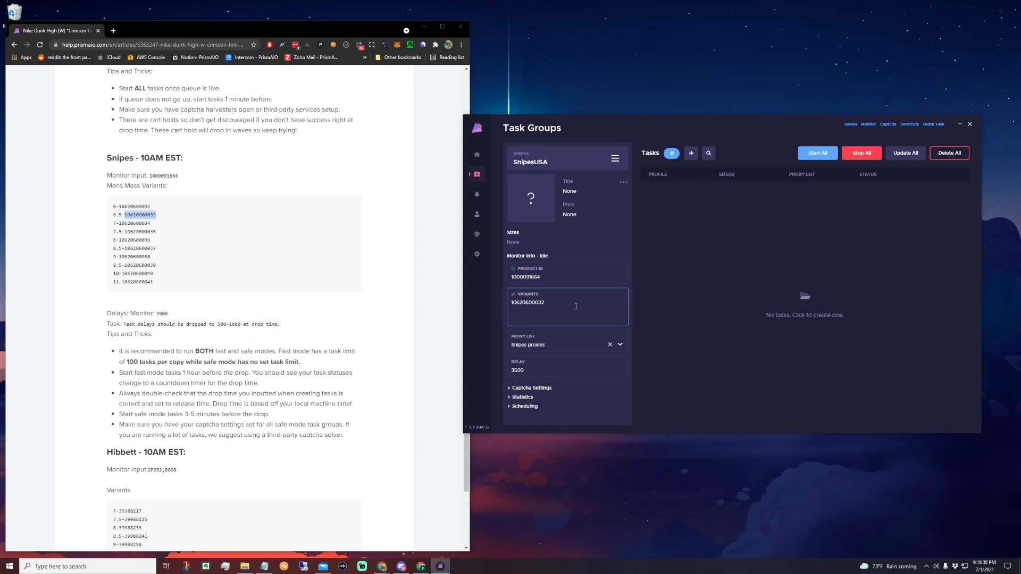
key(ctrl+v)
key(Return)
click(672, 314)
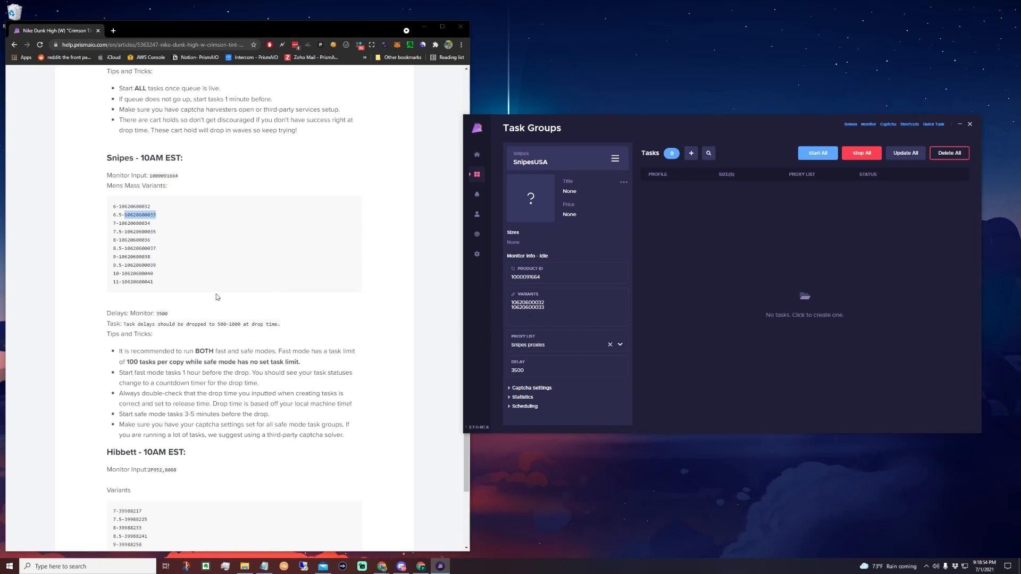
click(173, 253)
drag(119, 223, 160, 224)
click(558, 313)
key(Return)
key(ctrl+v)
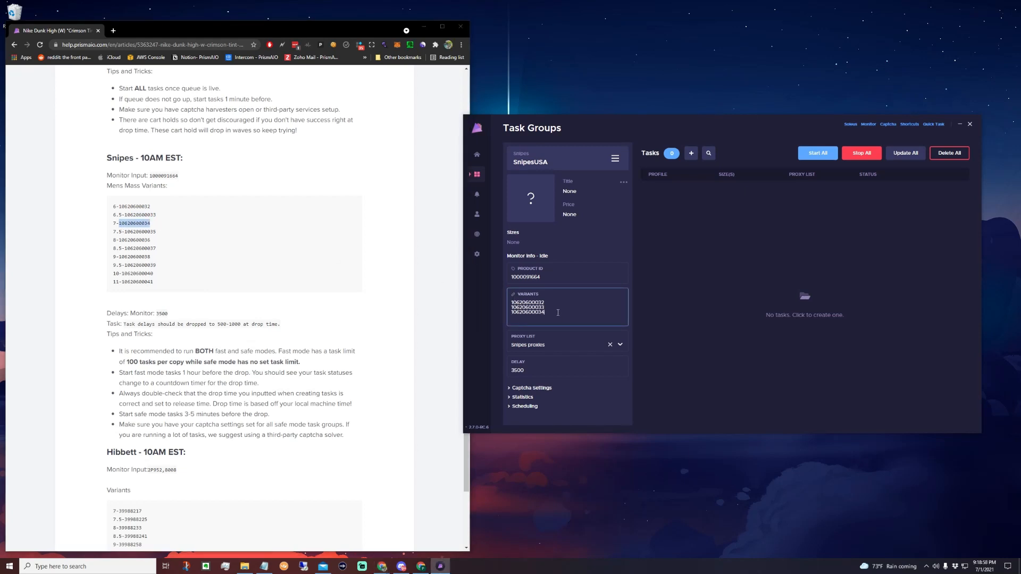
drag(156, 231, 128, 236)
key(ctrl+c)
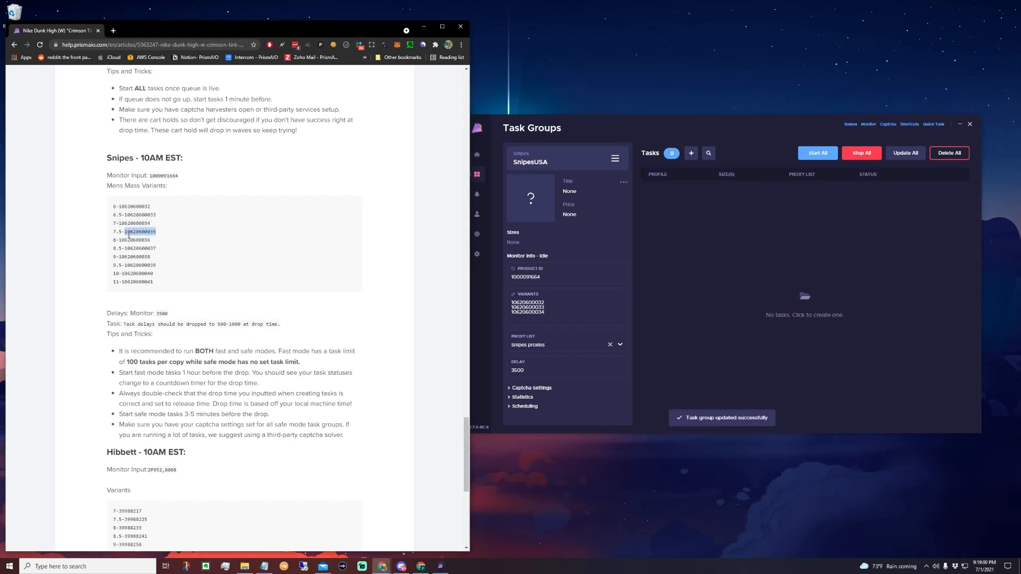
click(545, 323)
key(Return)
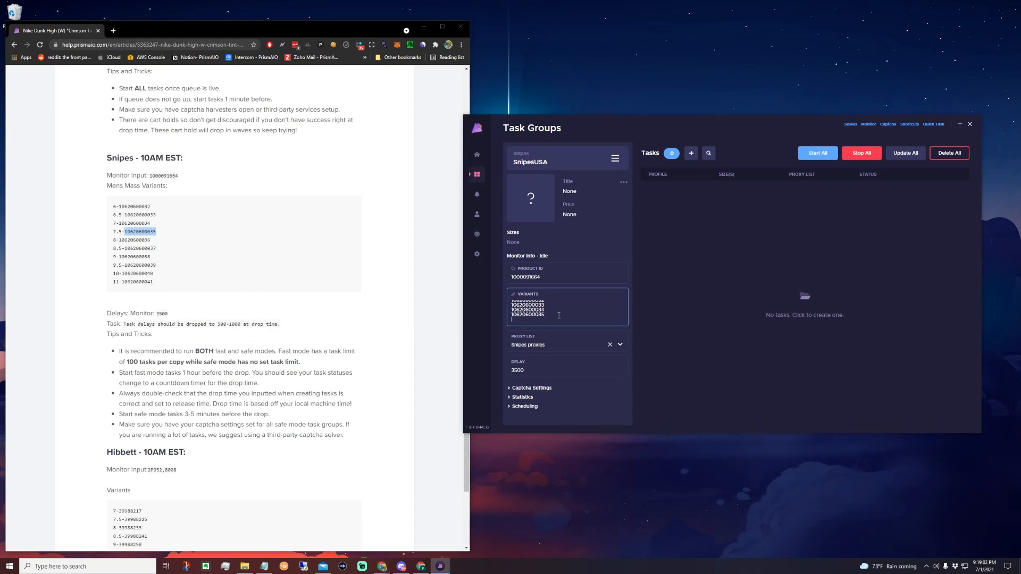
key(ctrl+v)
drag(118, 239, 152, 242)
key(ctrl+c)
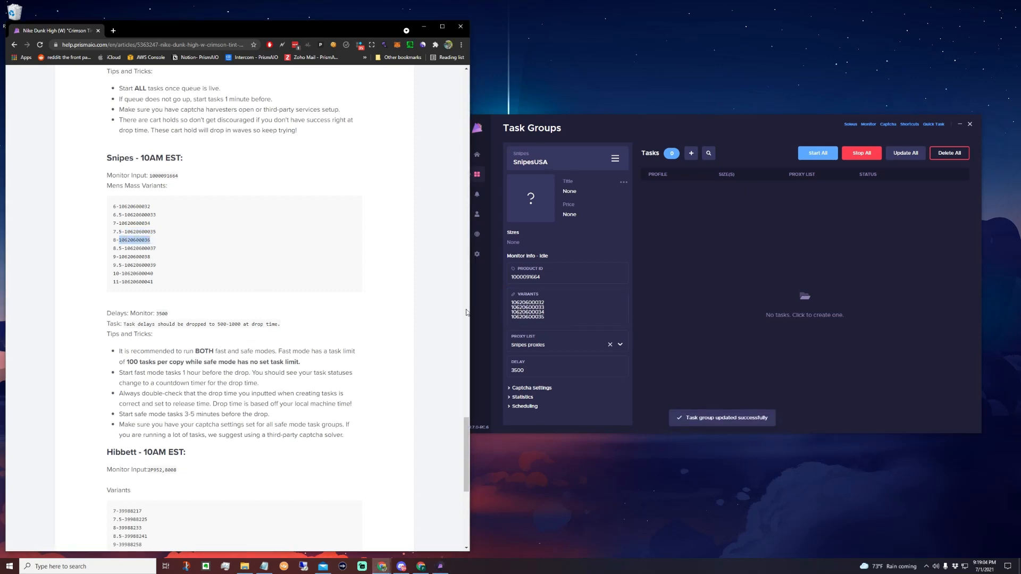
click(551, 318)
key(Return)
key(ctrl+v)
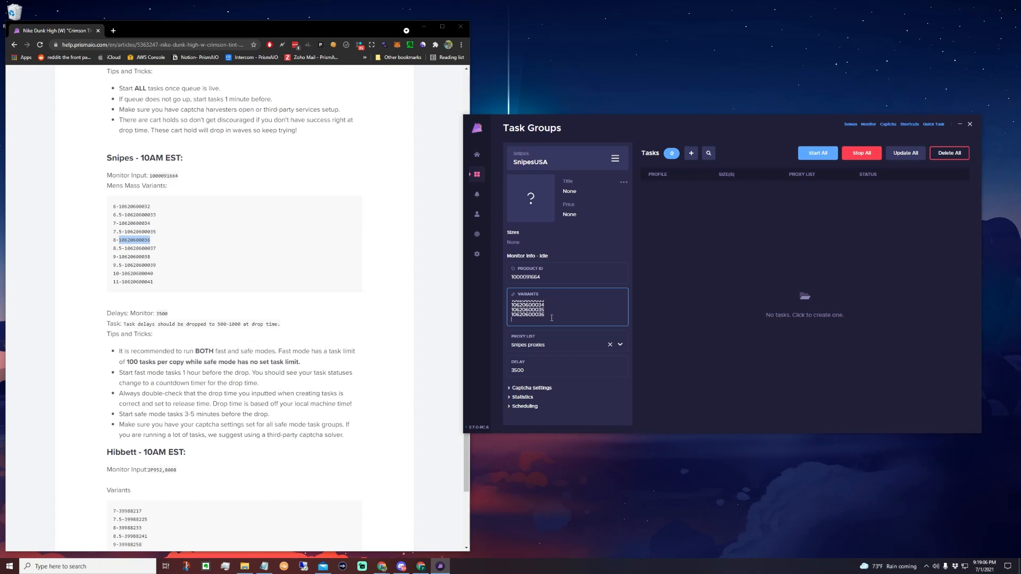
click(141, 261)
drag(125, 249, 167, 250)
key(ctrl+c)
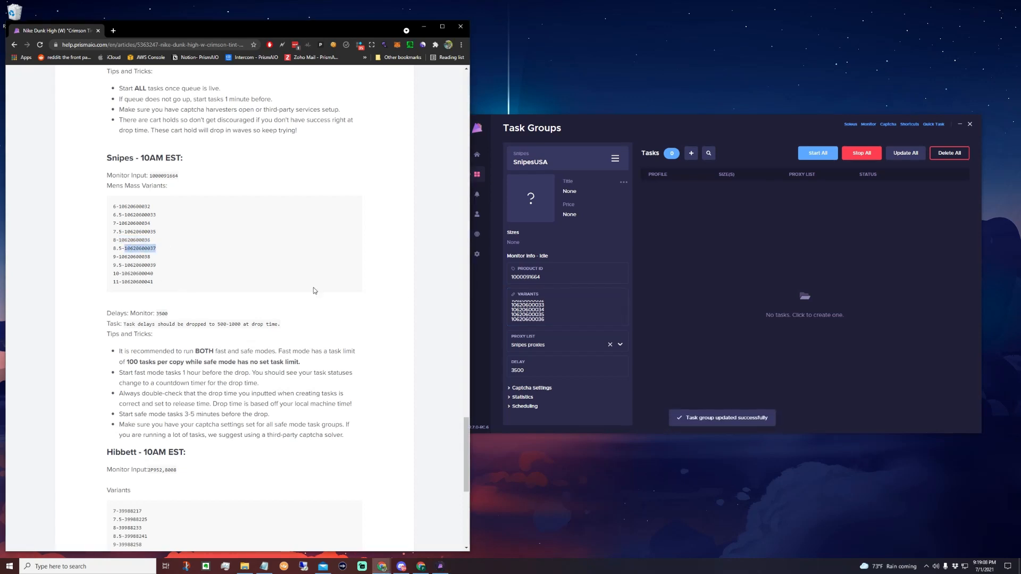
click(556, 324)
key(Return)
key(ctrl+v)
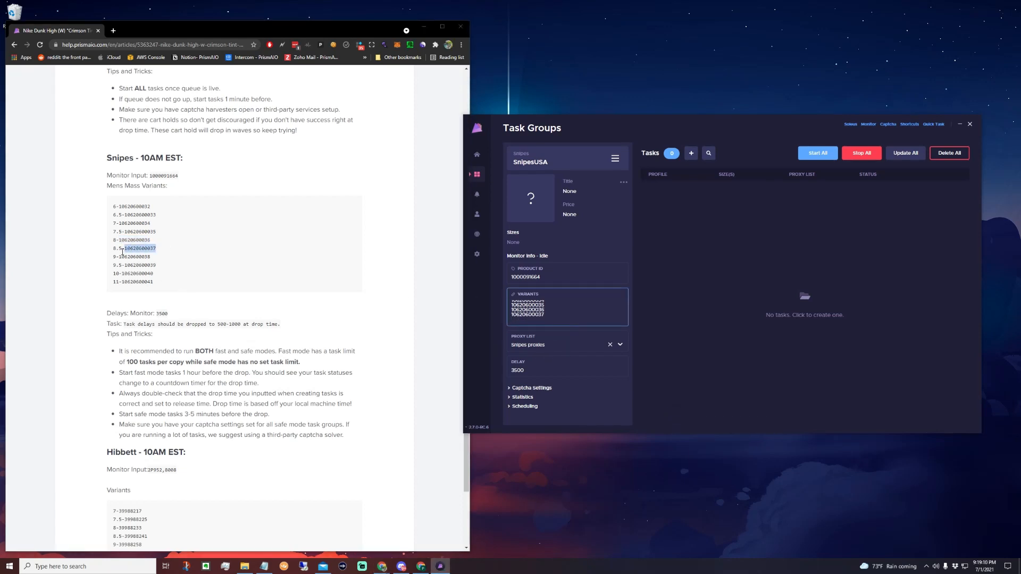
drag(119, 257, 151, 257)
click(558, 321)
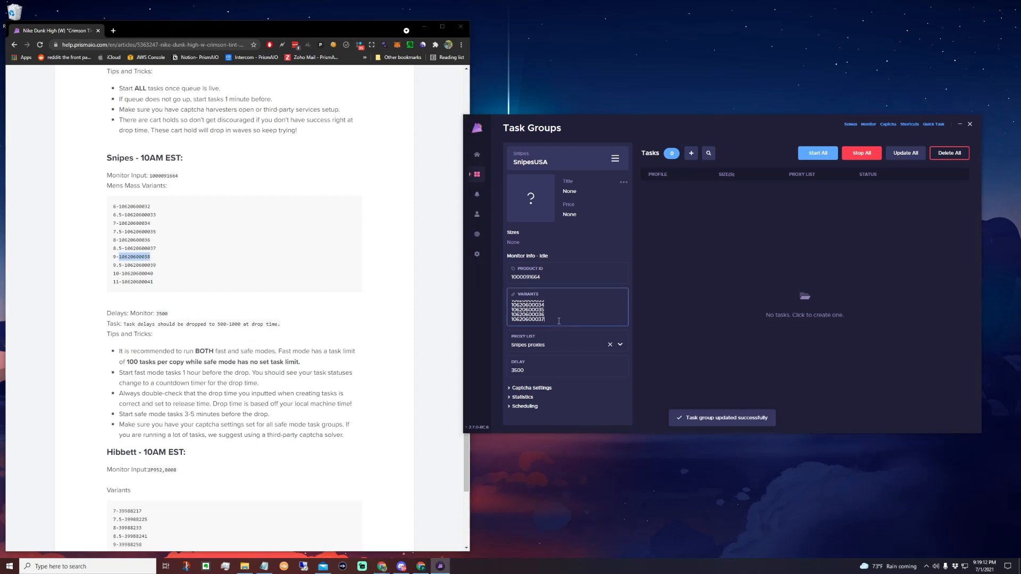
key(Return)
drag(157, 265, 125, 264)
key(ctrl+c)
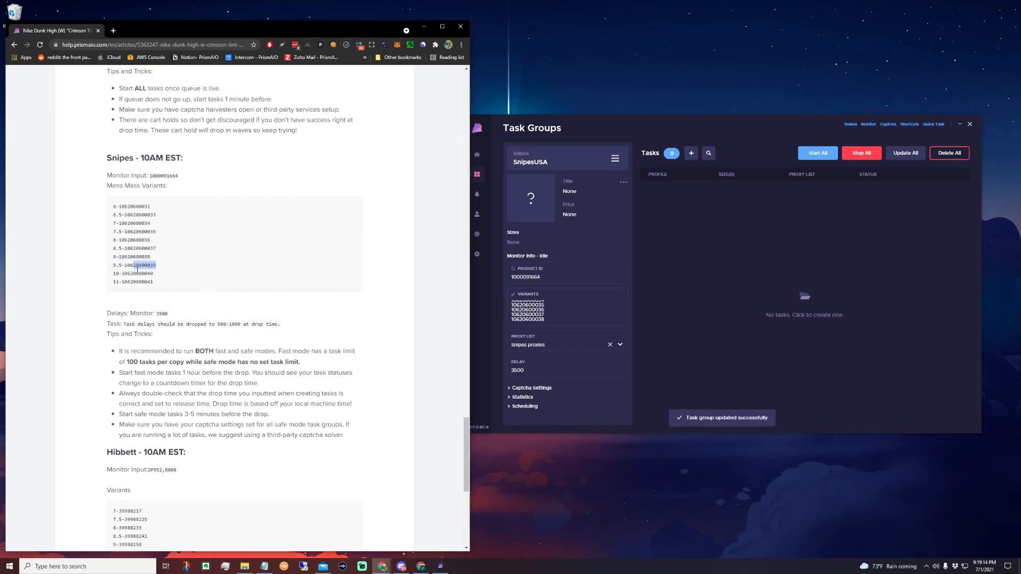
click(556, 319)
key(Return)
key(ctrl+v)
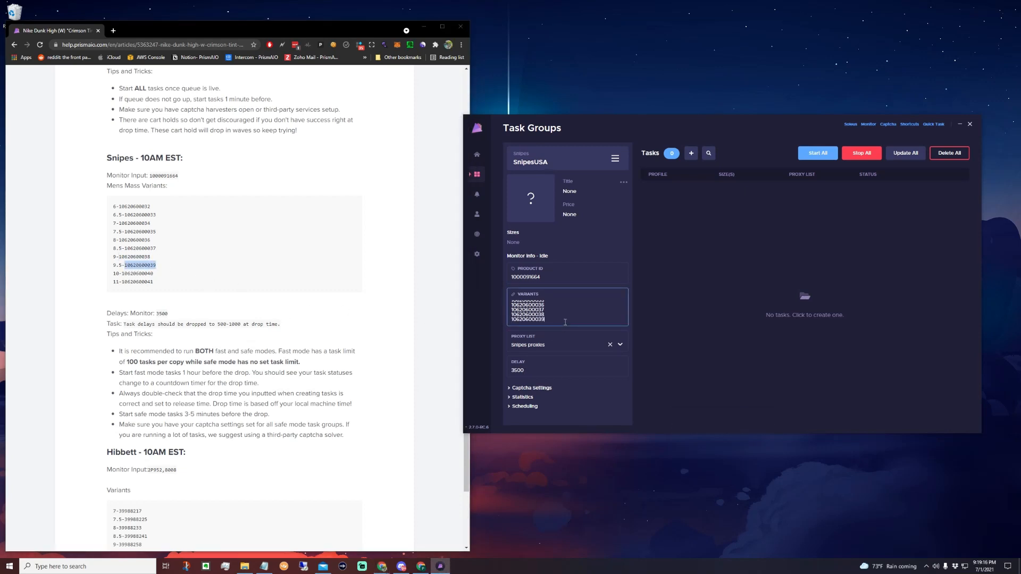
click(129, 281)
drag(122, 274, 159, 274)
key(ctrl+c)
click(558, 321)
key(Return)
key(ctrl+v)
click(196, 281)
drag(154, 282, 128, 286)
key(ctrl+c)
click(556, 322)
key(Return)
key(ctrl+v)
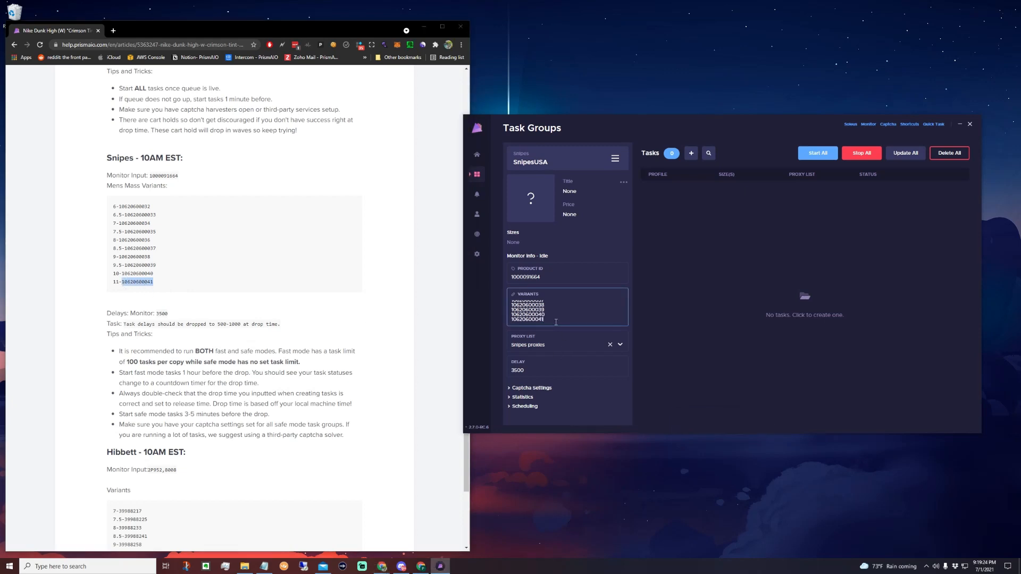
click(640, 305)
scroll(575, 321, up, 3)
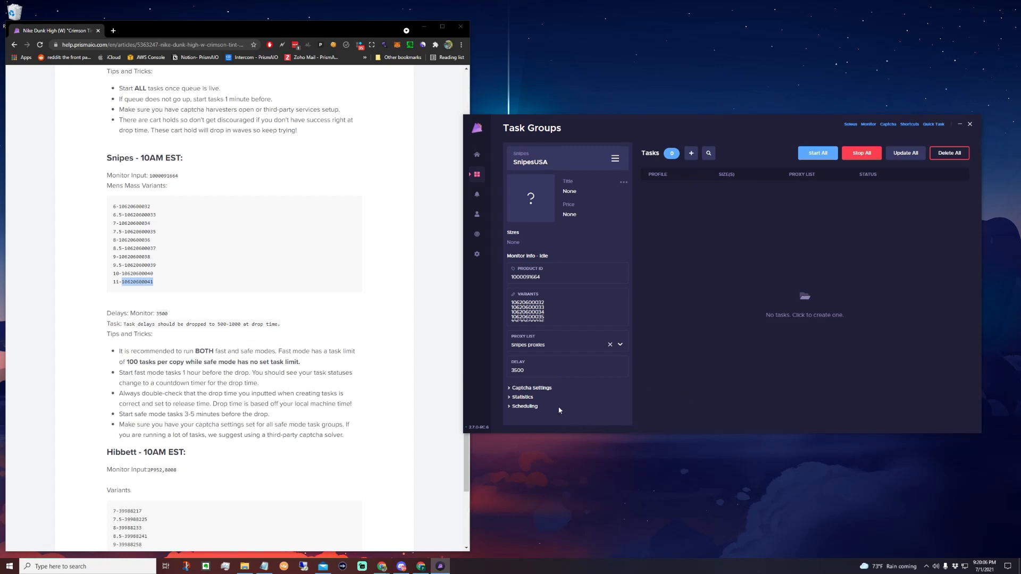
Expand the group's captcha settings and try Default as the captcha source.
click(541, 391)
scroll(617, 404, down, 1)
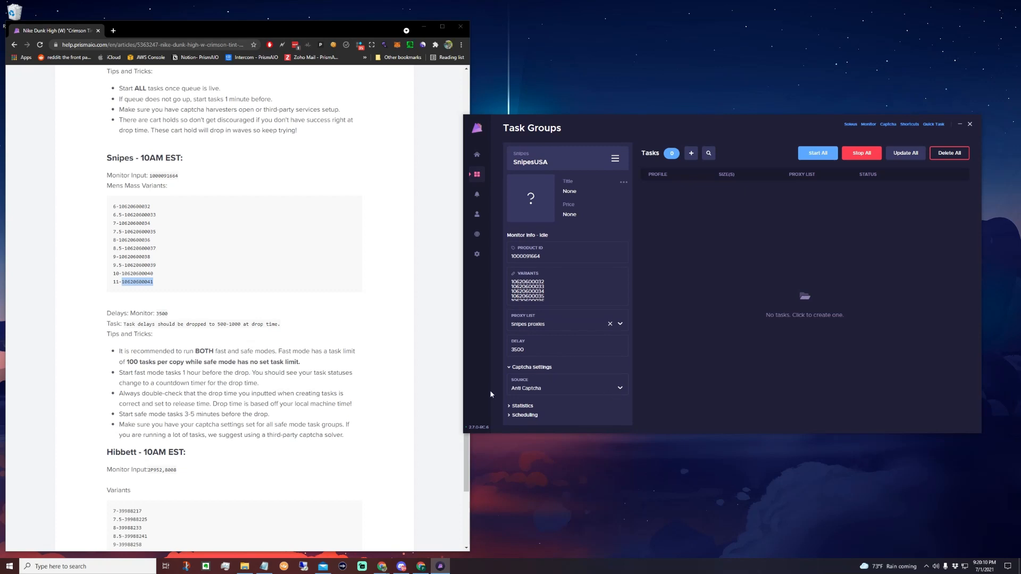
click(539, 392)
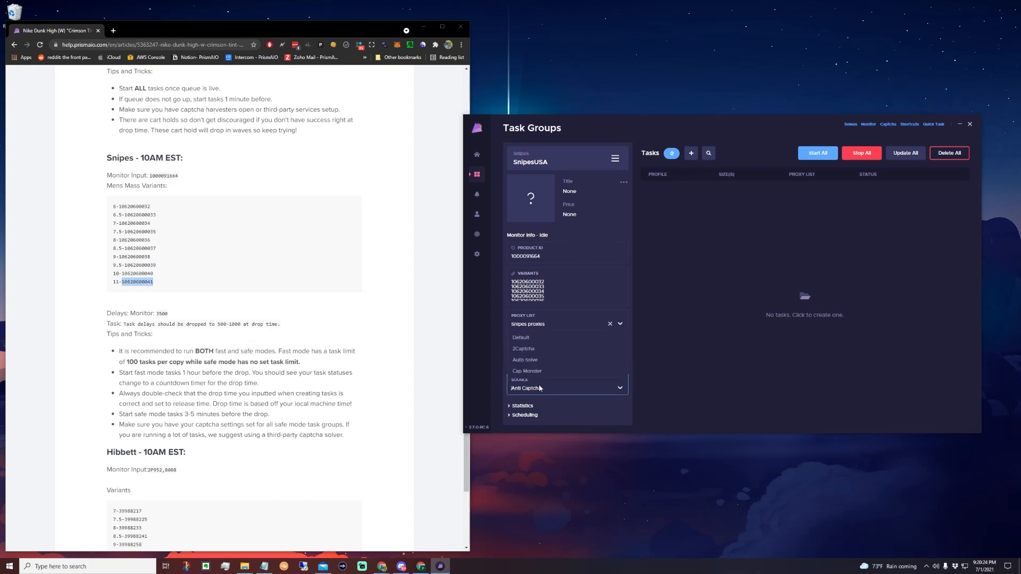
click(540, 340)
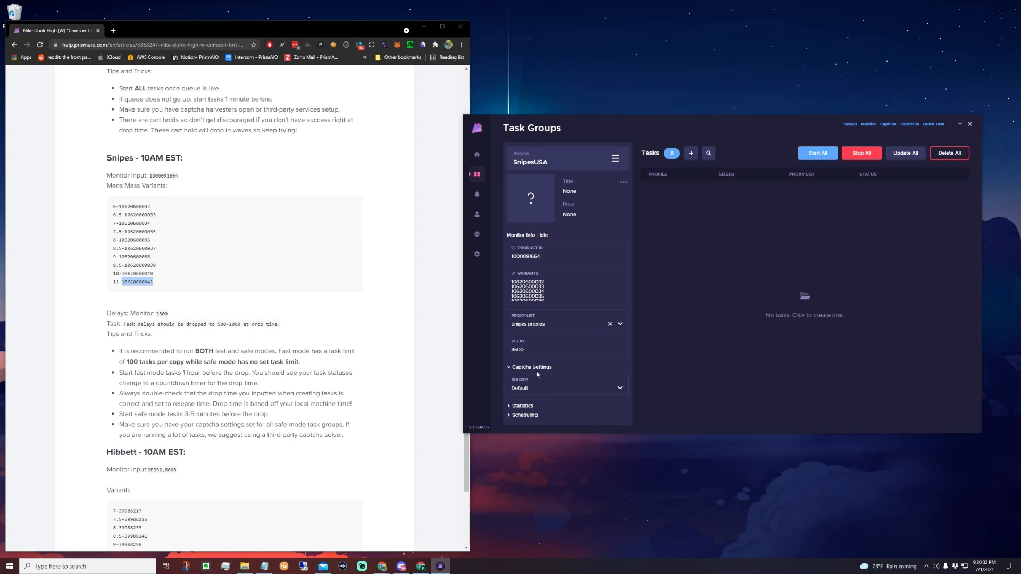
Set the task group's captcha source to Anti Captcha.
click(592, 387)
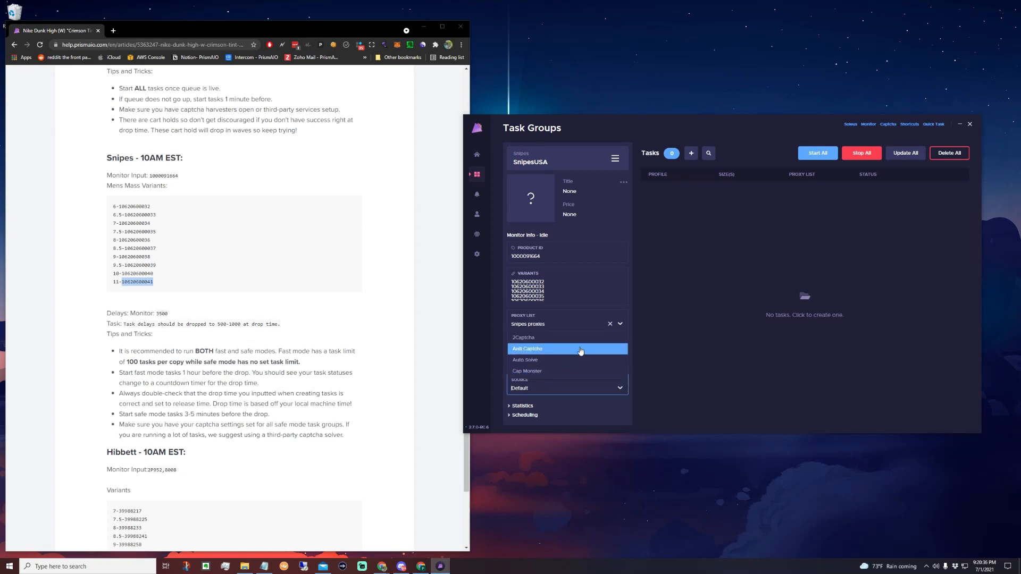
click(580, 349)
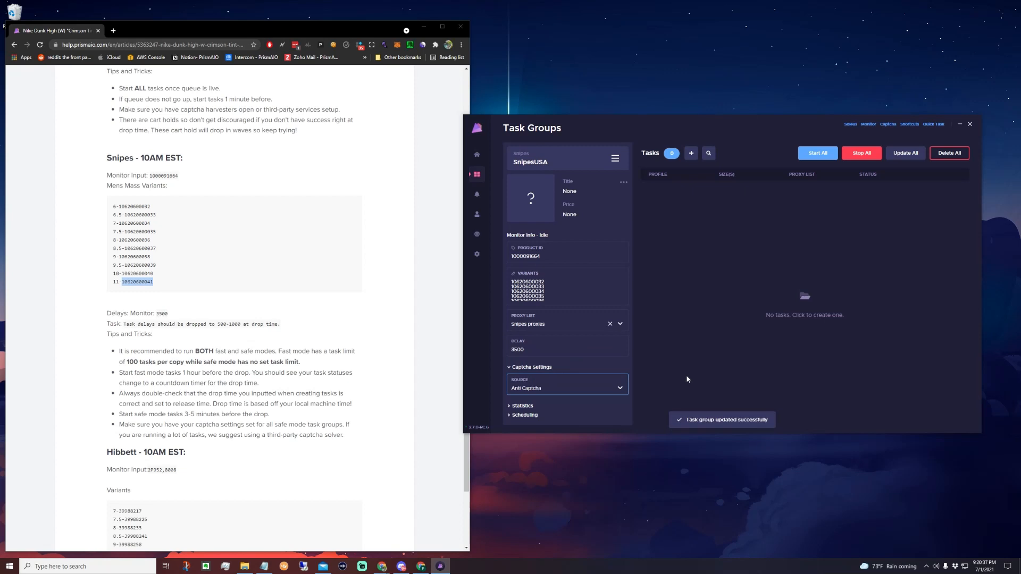
click(537, 393)
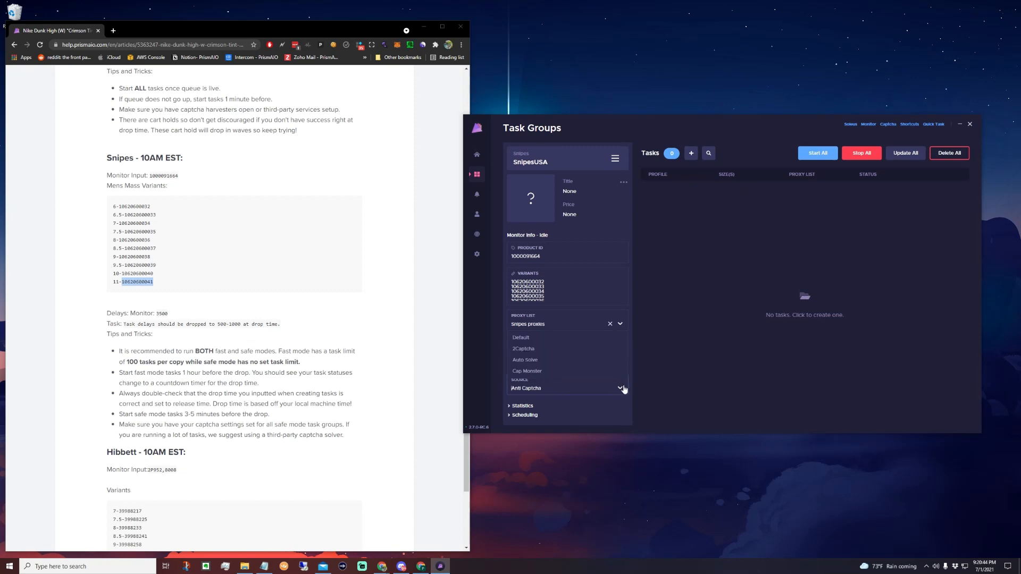
click(675, 384)
Expand the group's statistics and scheduling sections and review them alongside the guide's Snipes tips.
click(523, 406)
scroll(548, 396, down, 1)
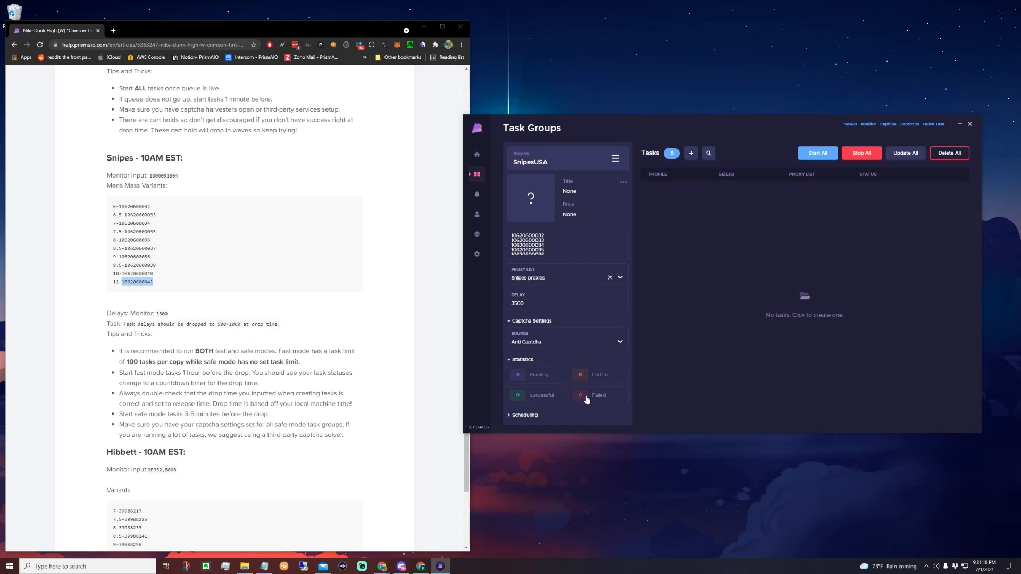
click(531, 416)
scroll(546, 399, down, 1)
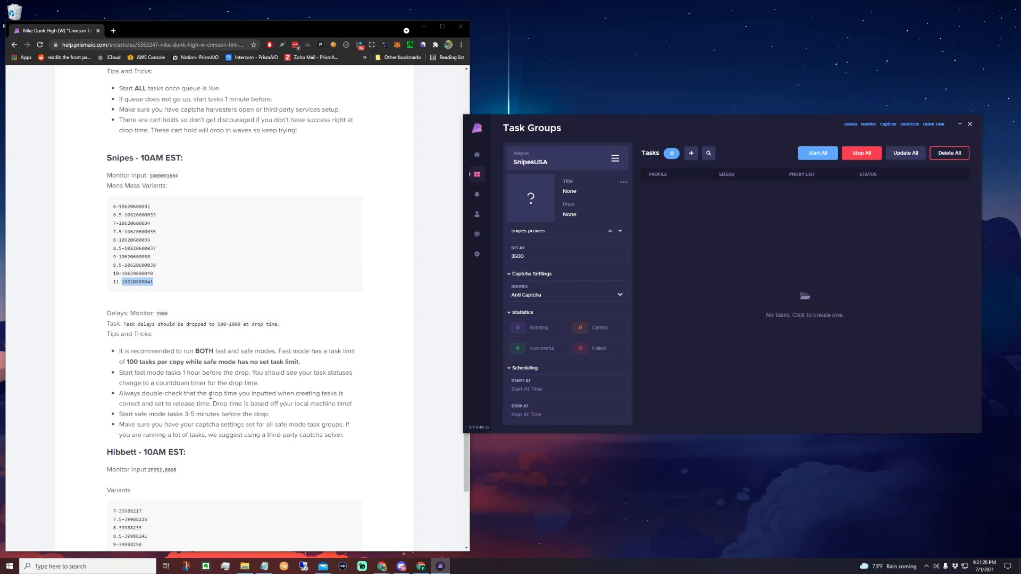
scroll(209, 387, down, 1)
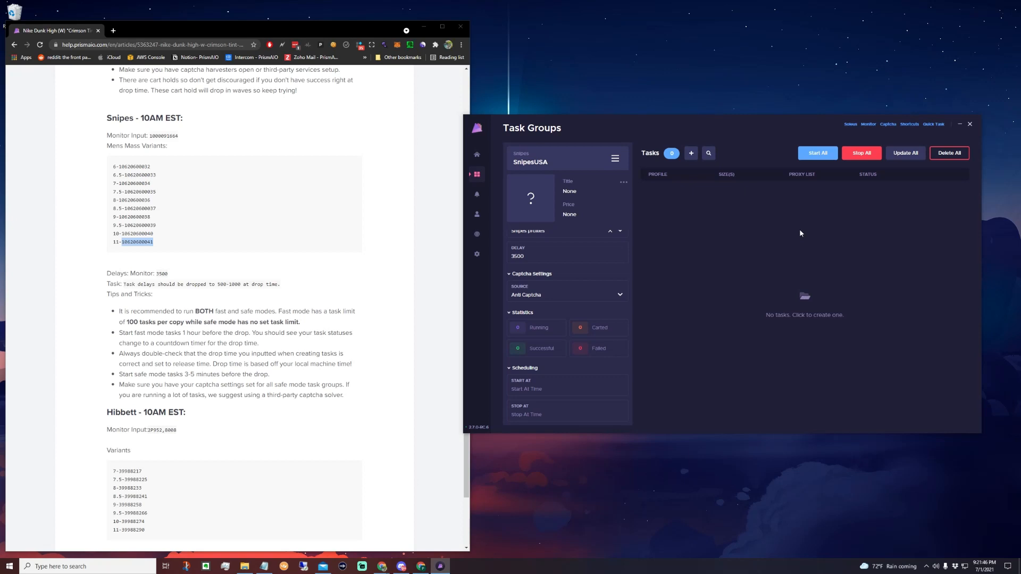
Schedule the Snipes task group to start at 10:00:00 AM.
click(538, 392)
click(573, 372)
scroll(594, 363, up, 4)
click(596, 335)
scroll(611, 345, up, 9)
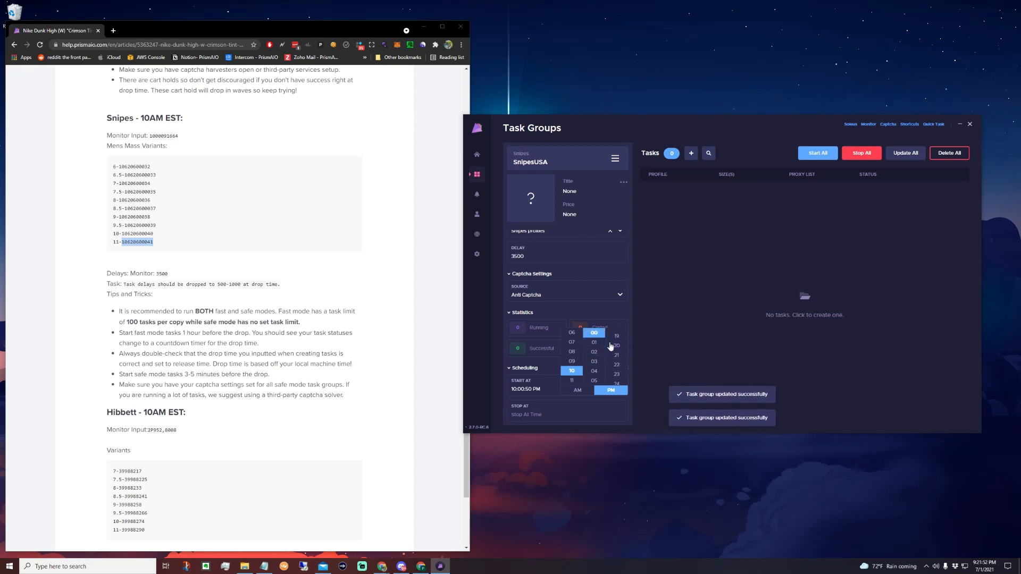
click(615, 336)
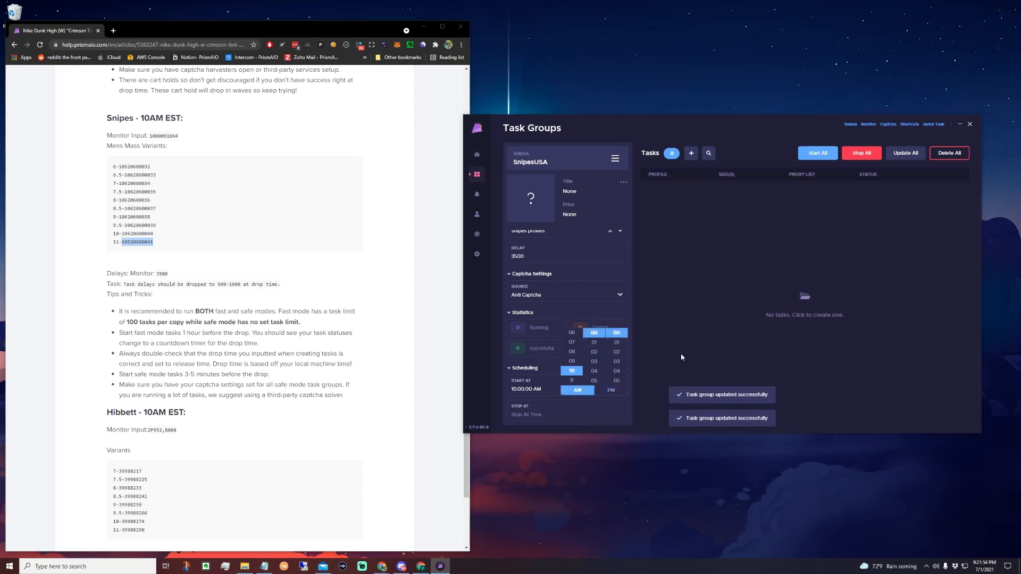
click(587, 393)
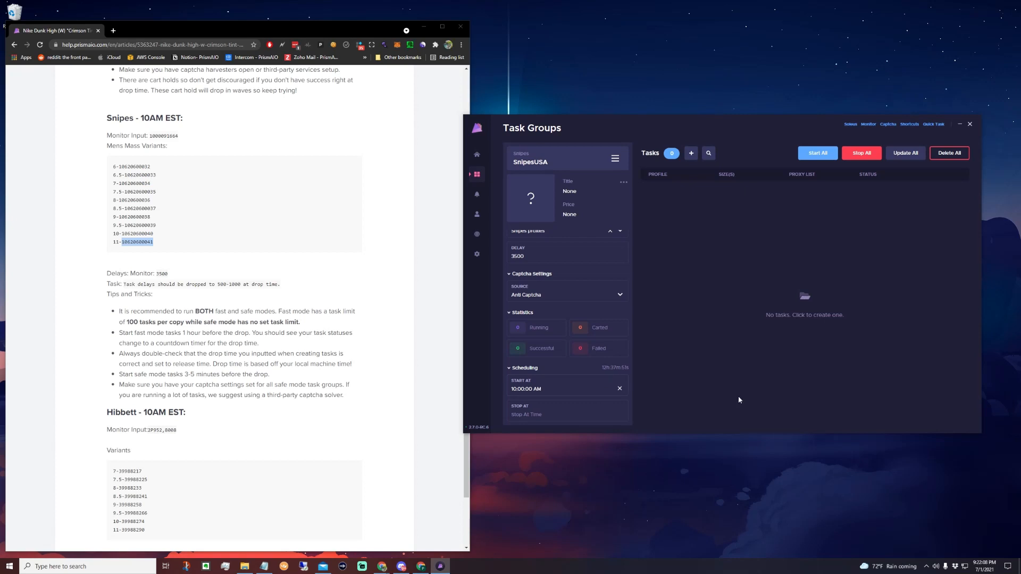
click(514, 369)
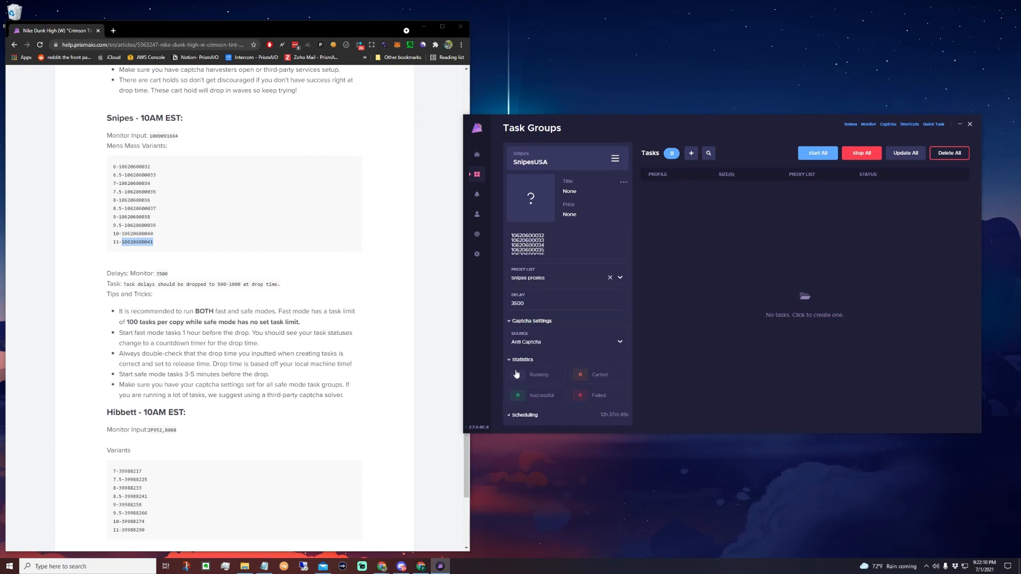
click(522, 416)
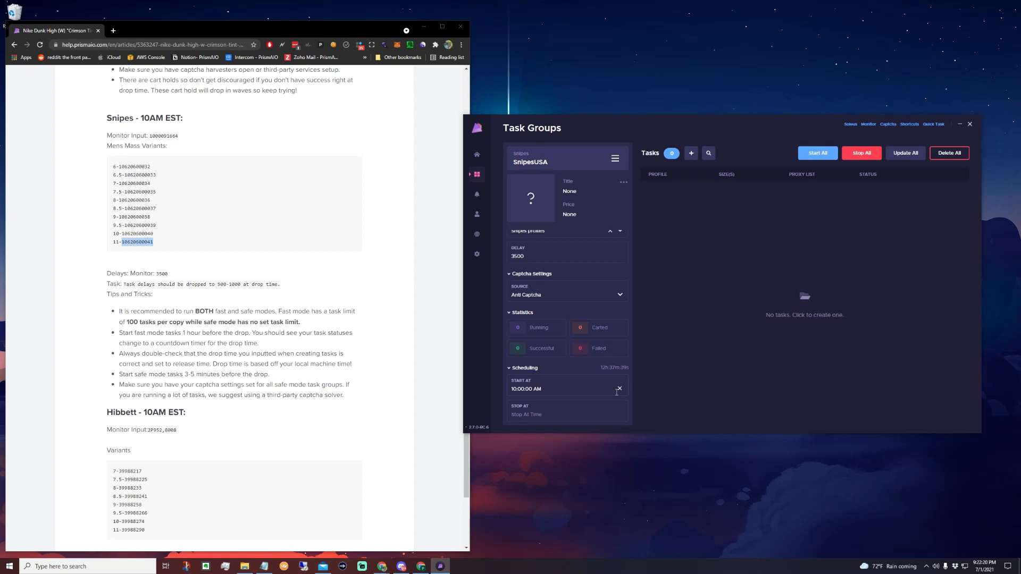
Replace the task group's scheduled start time with 09:00:00 AM.
click(619, 389)
click(601, 388)
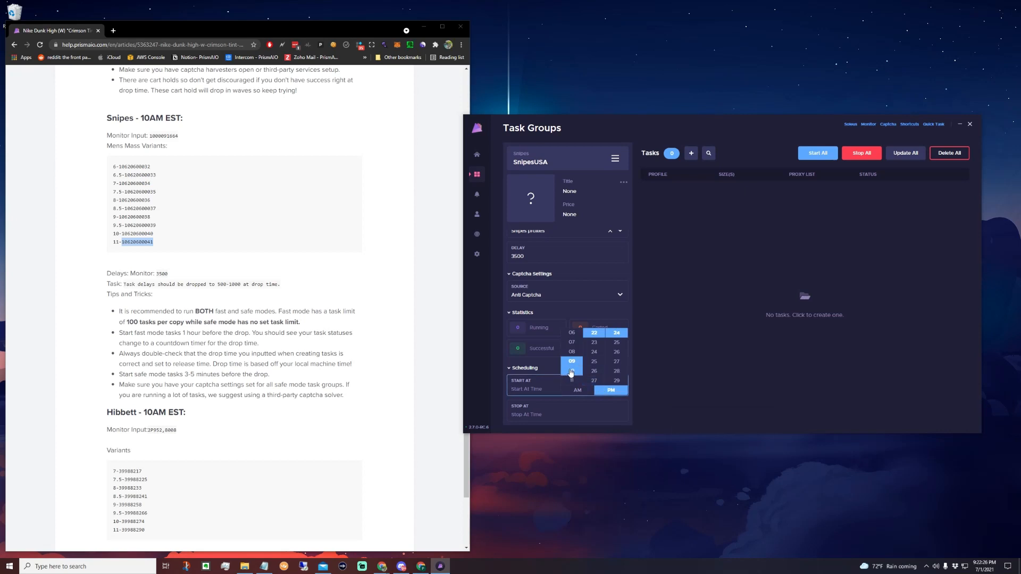
scroll(594, 356, up, 5)
click(594, 333)
scroll(617, 350, up, 5)
click(617, 333)
click(577, 390)
click(653, 372)
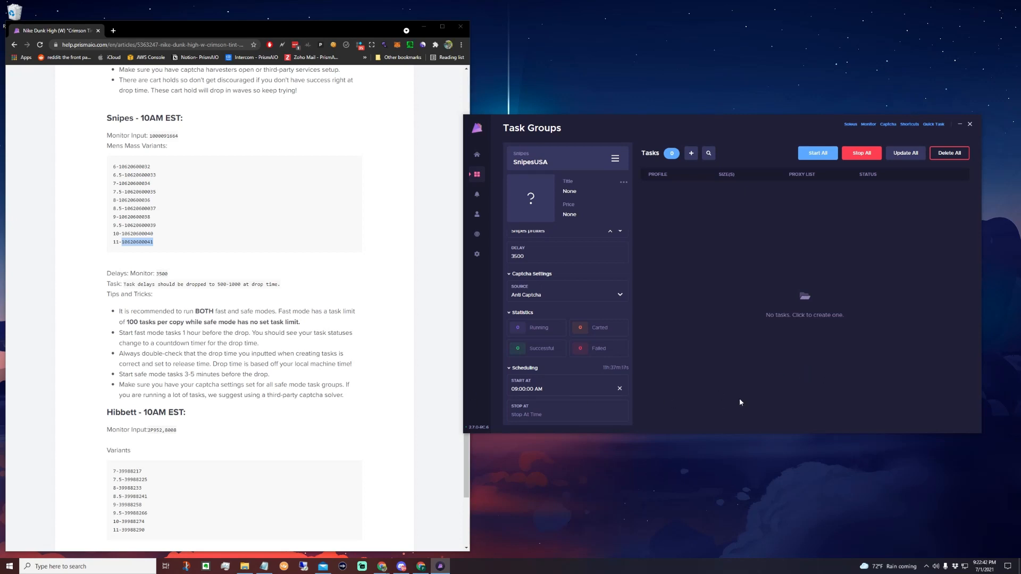
Clear the task group's scheduled start time and collapse its scheduling settings.
click(619, 389)
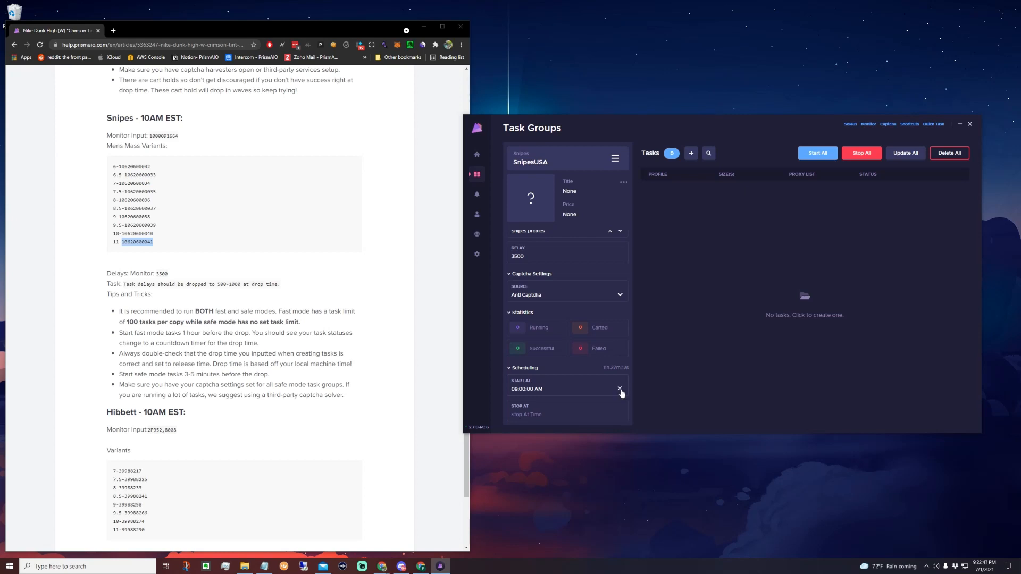
click(527, 368)
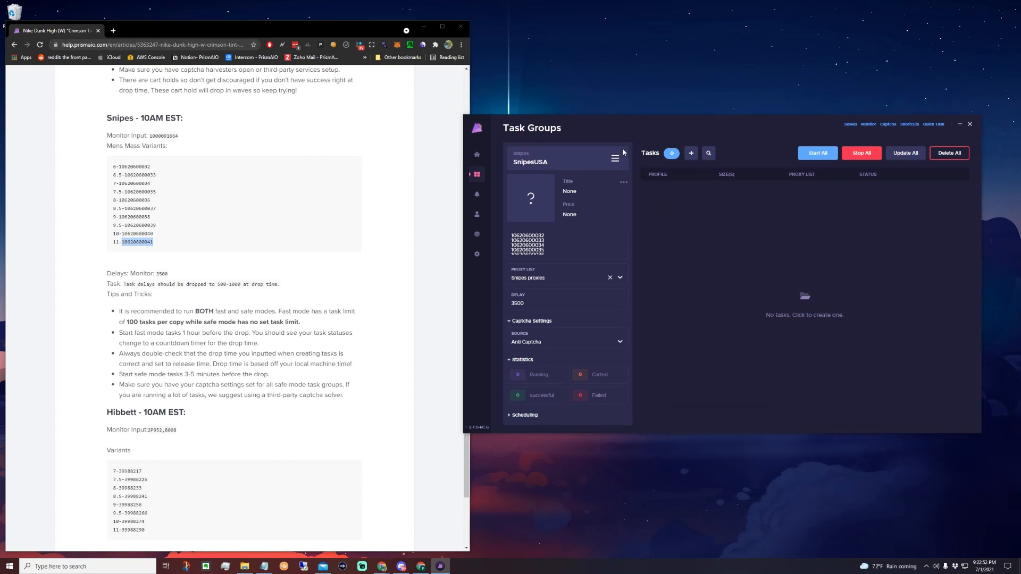
scroll(584, 391, up, 2)
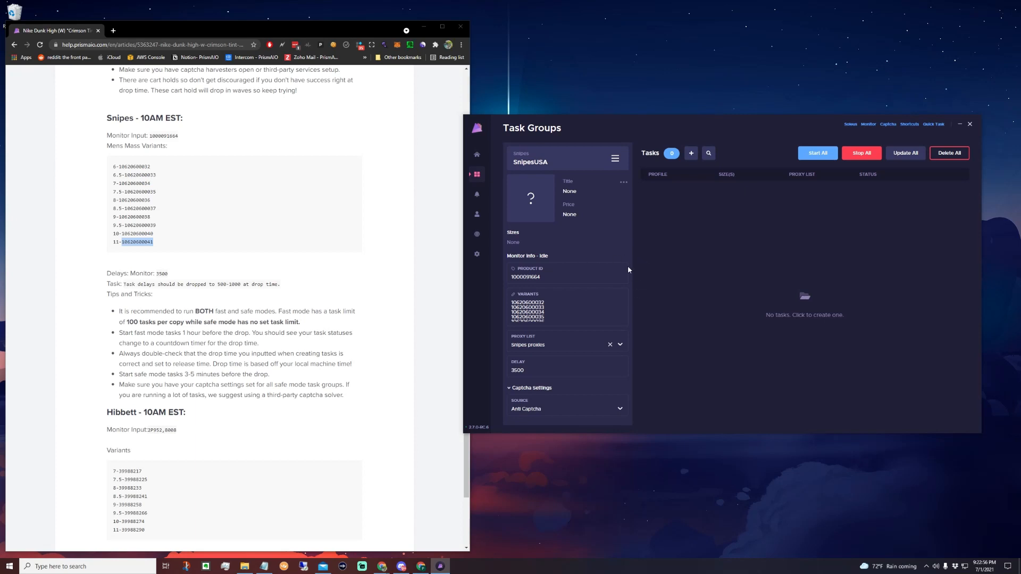
scroll(503, 360, down, 2)
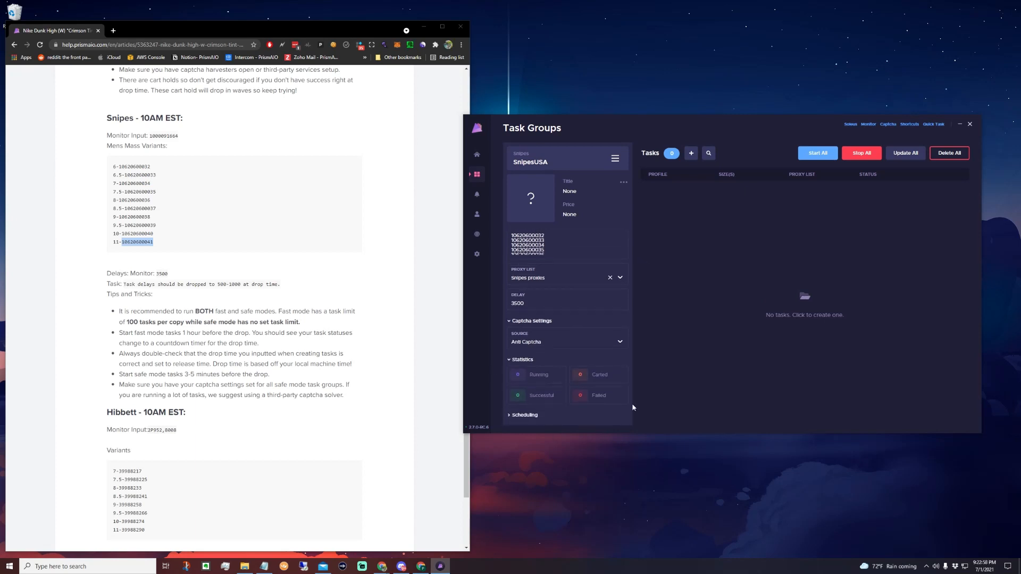
scroll(582, 338, up, 2)
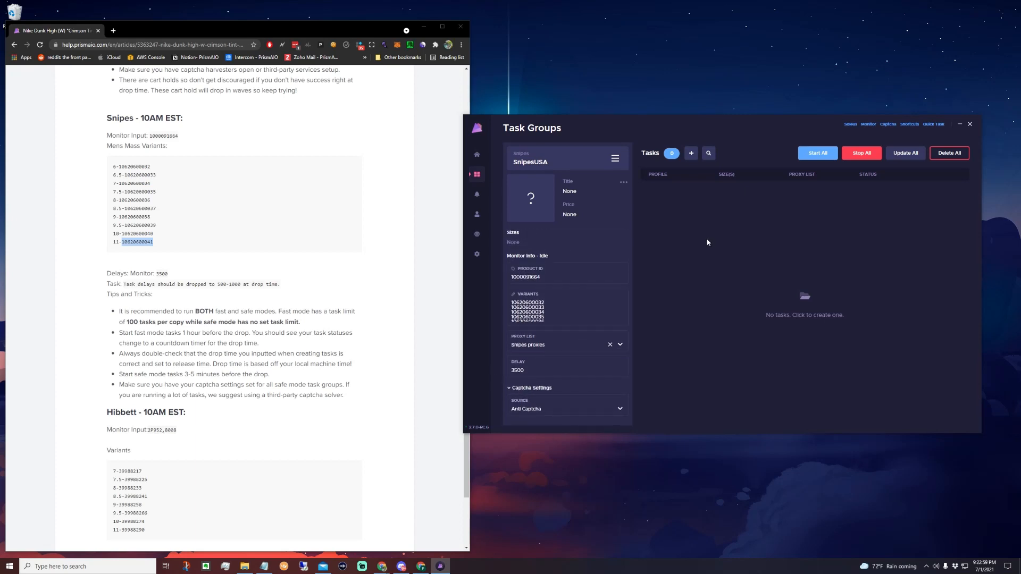
Open task creation for the Snipes group and try adding Test US as a second profile.
click(692, 153)
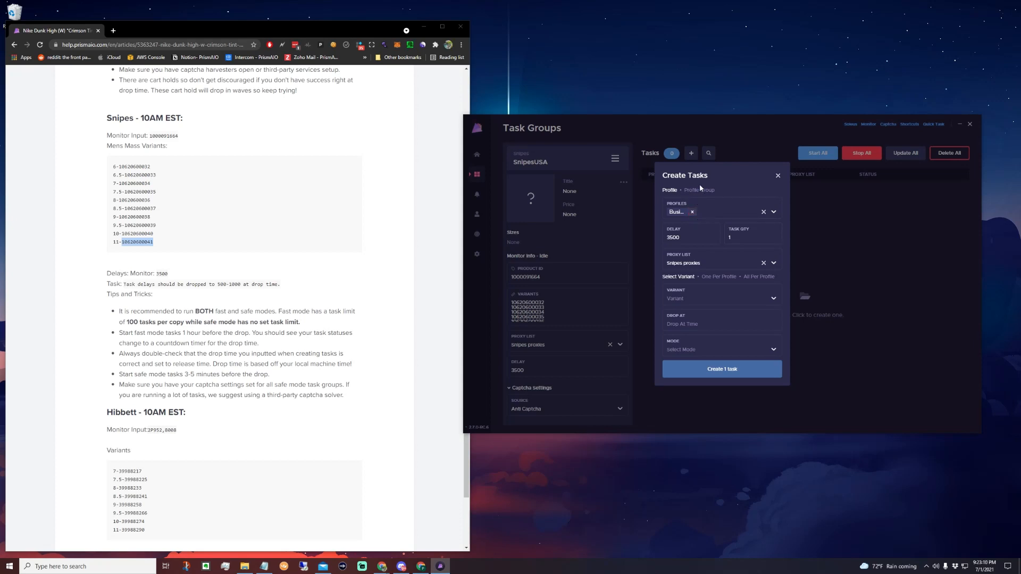
click(712, 211)
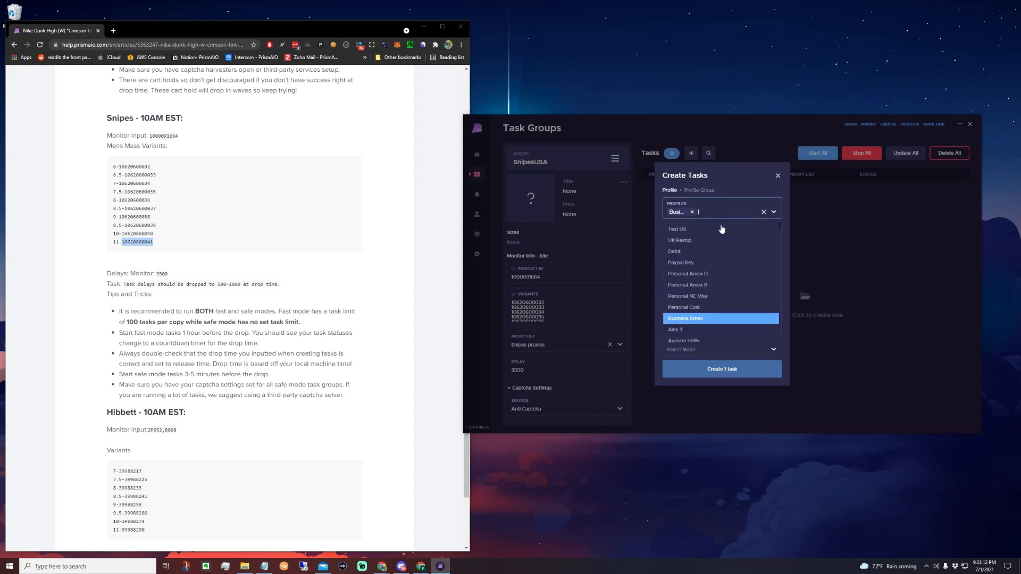
click(719, 229)
click(692, 212)
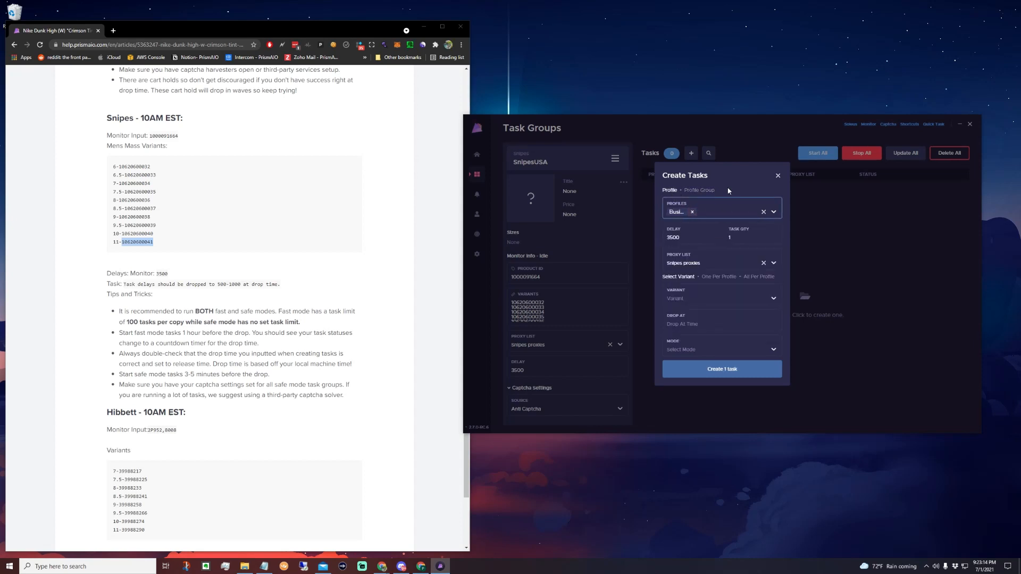
Look through the selectable profile groups for the tasks and return to individual profile selection.
click(700, 191)
click(724, 211)
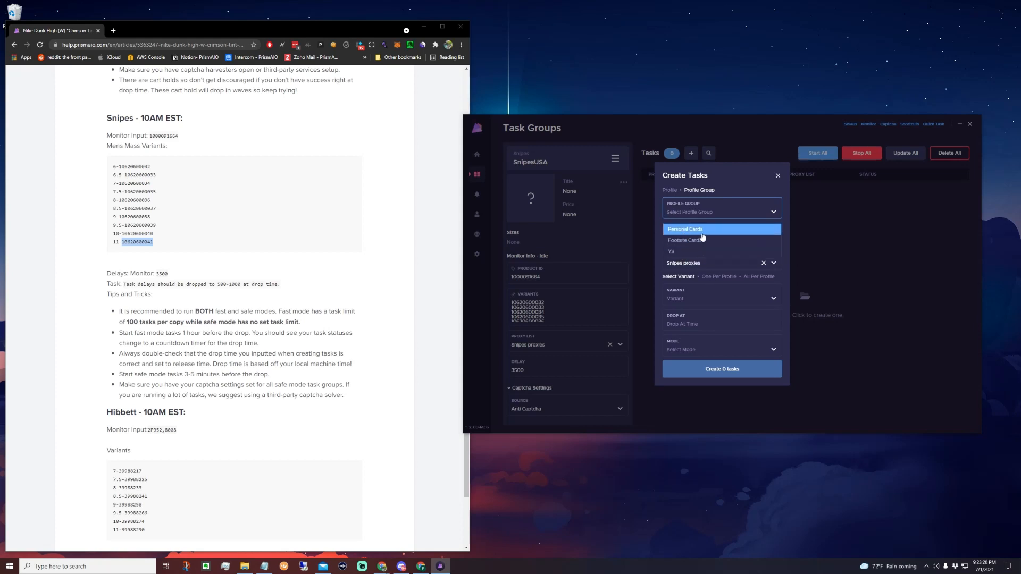
click(732, 188)
click(676, 191)
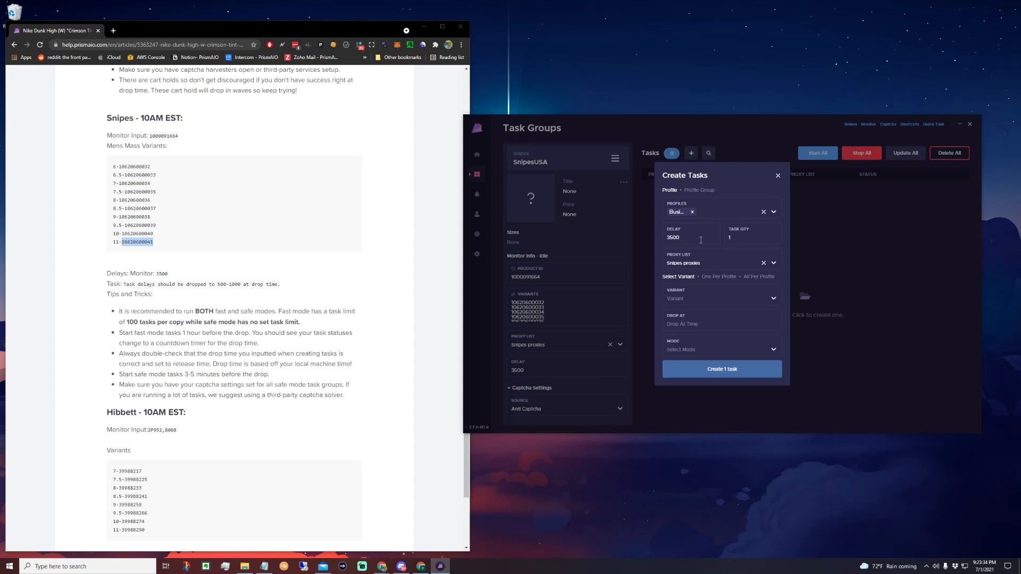
click(749, 244)
click(723, 240)
click(774, 301)
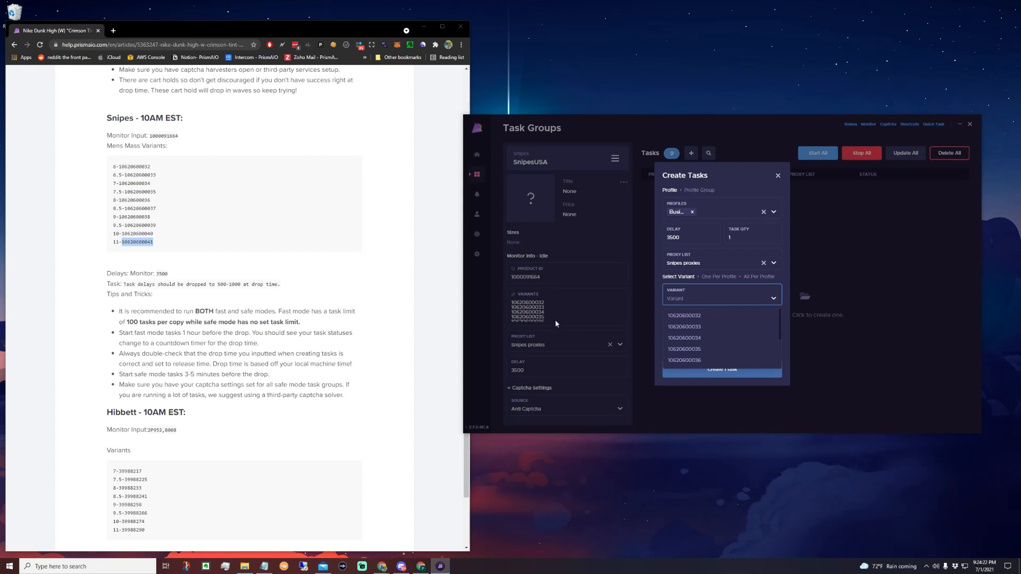
scroll(738, 343, down, 3)
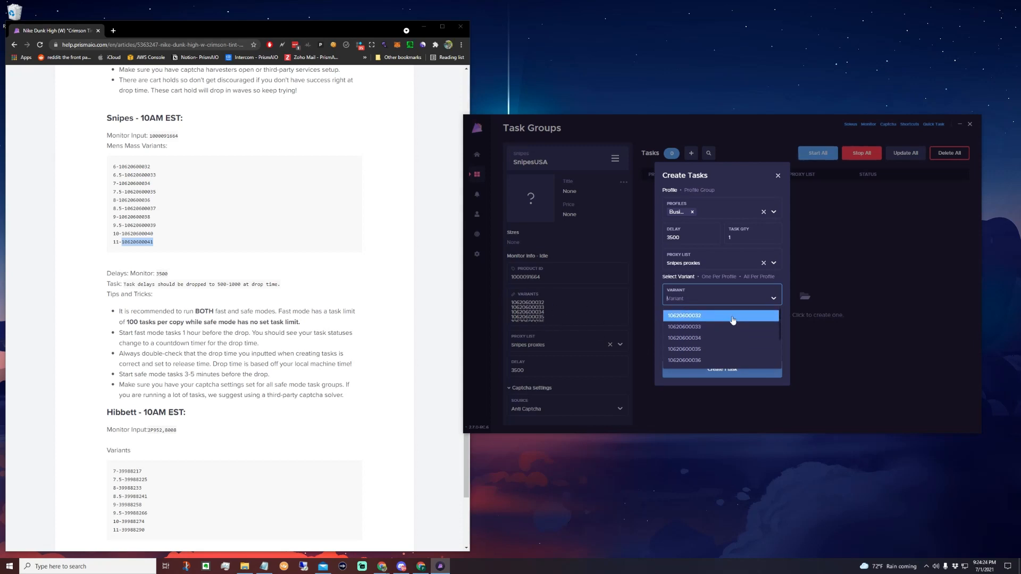
scroll(738, 343, up, 3)
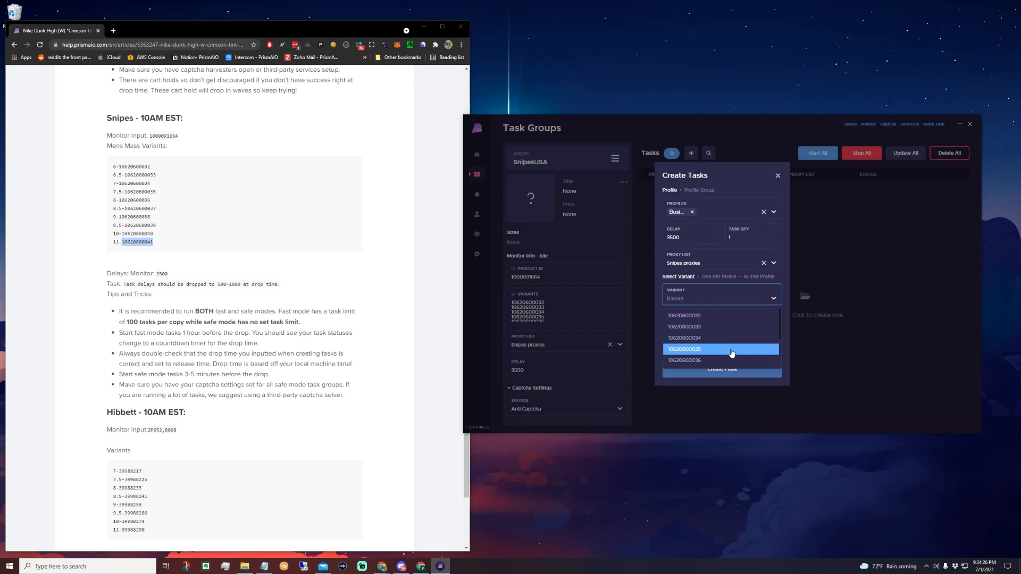
click(360, 250)
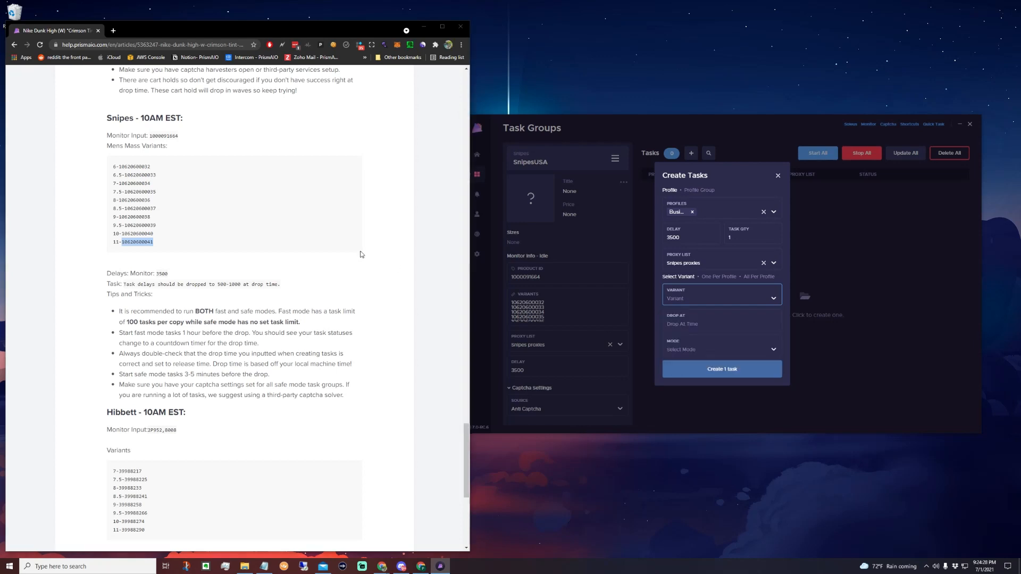
click(720, 301)
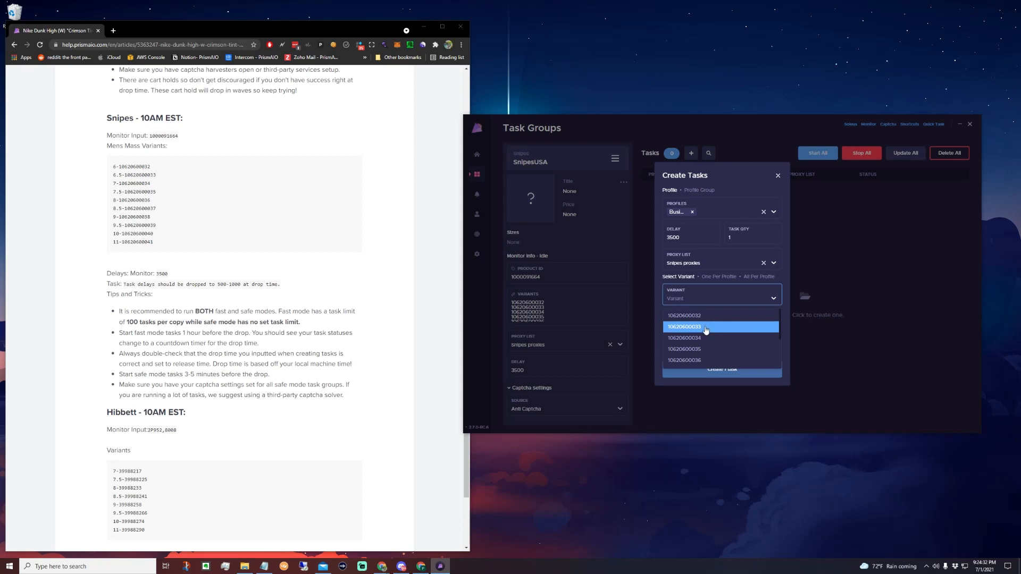
click(703, 327)
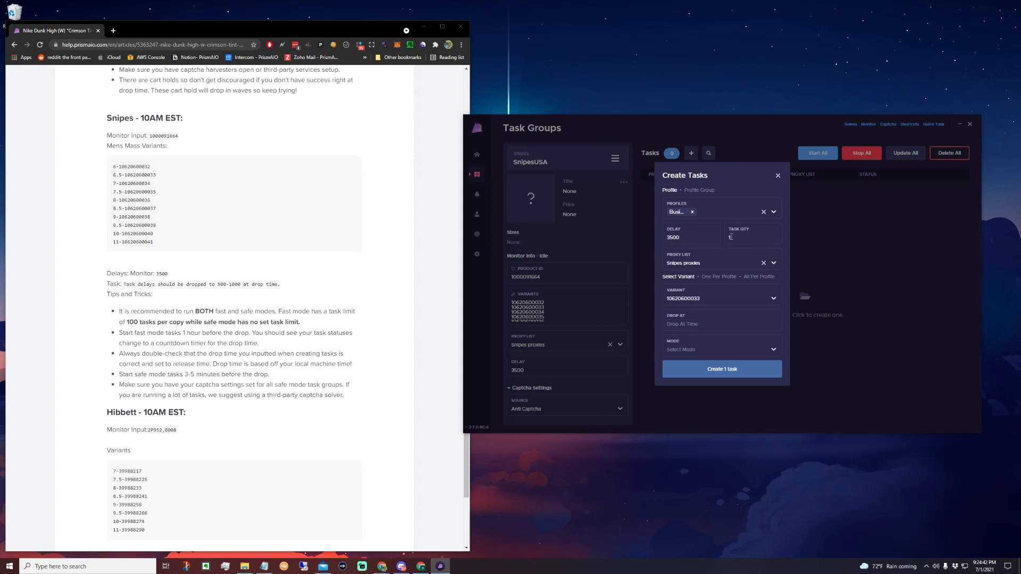
Try adding a second profile to the single-variant task and remove it again.
click(729, 214)
click(712, 266)
click(691, 211)
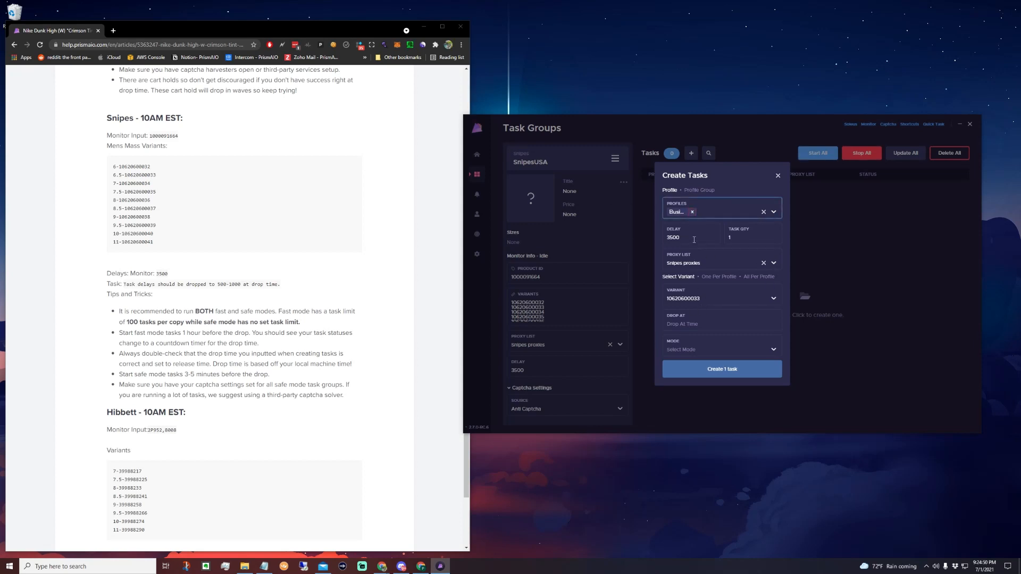
Switch the variant assignment to One Per Profile and try it with a second profile.
click(719, 277)
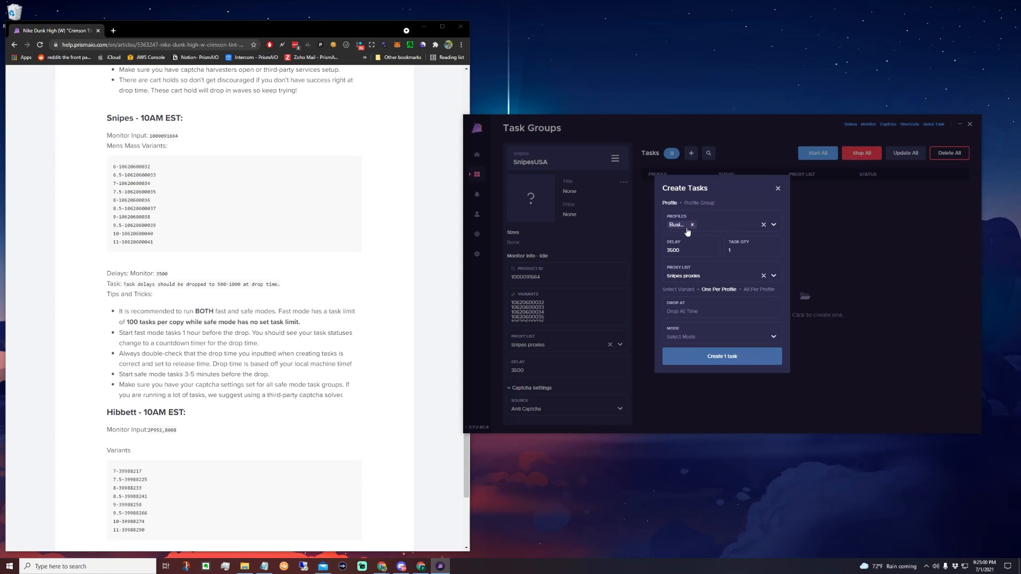
click(720, 227)
click(703, 275)
click(727, 195)
click(691, 225)
Switch the variant assignment to All Per Profile and try it with the Paypal Key profile added.
click(758, 291)
click(739, 228)
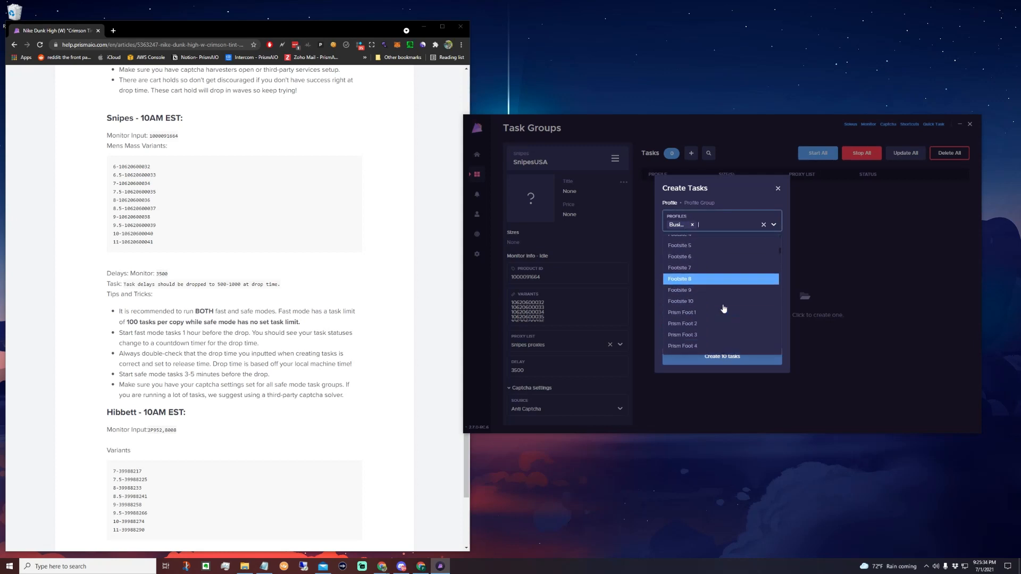
click(702, 266)
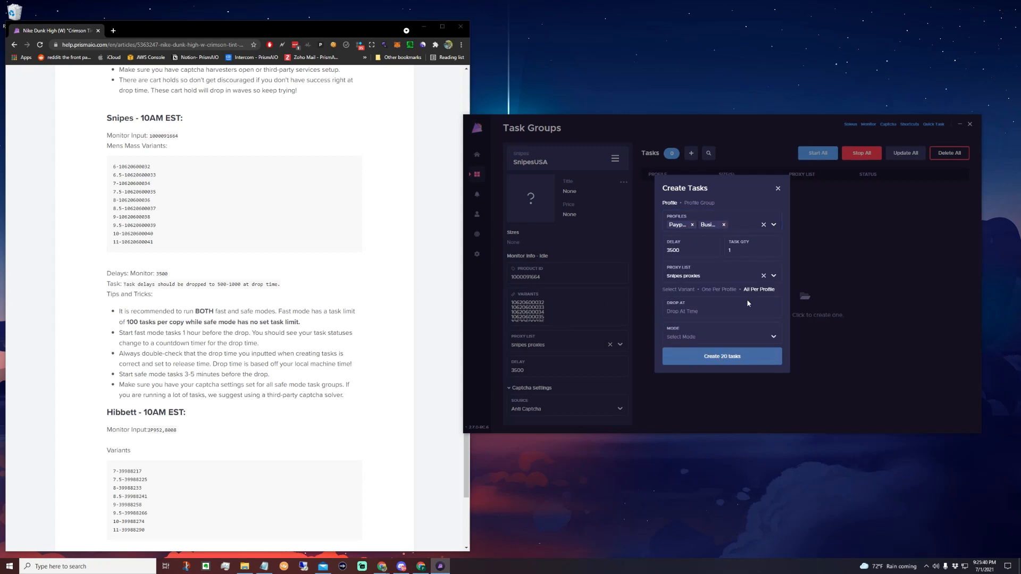
click(692, 224)
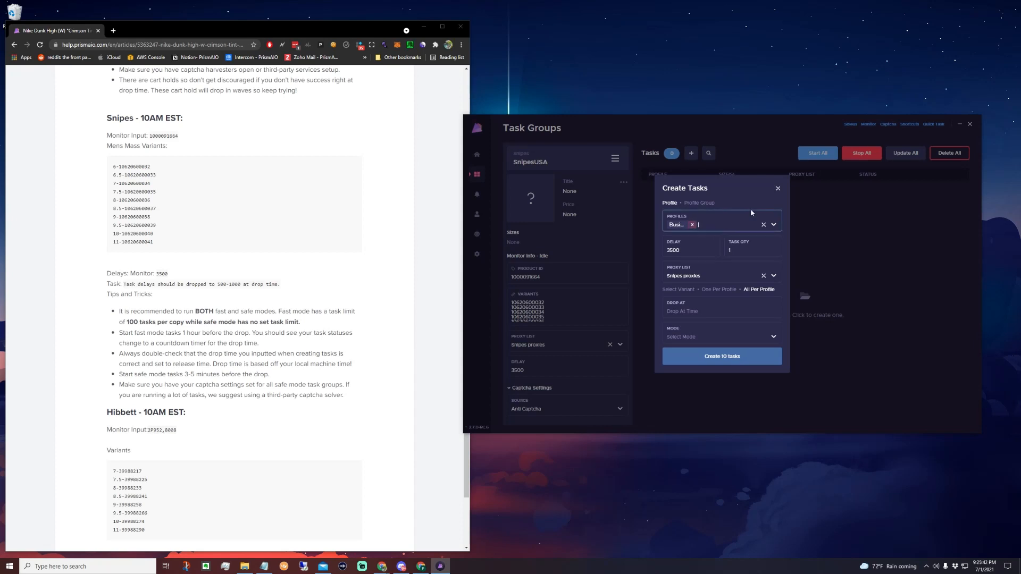
click(784, 289)
Set the drop time of the new tasks to 10:00:00 AM.
click(713, 317)
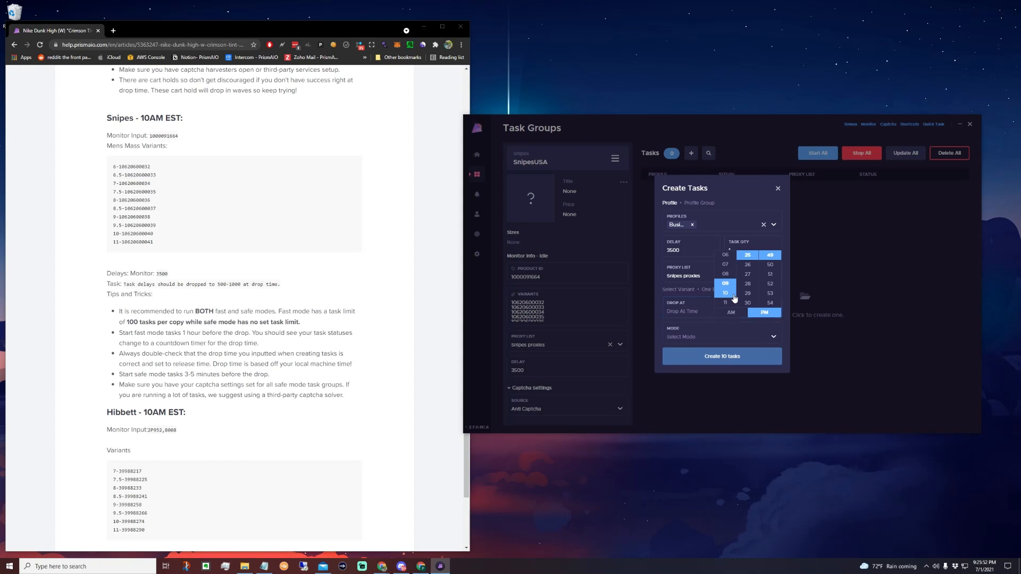
click(692, 309)
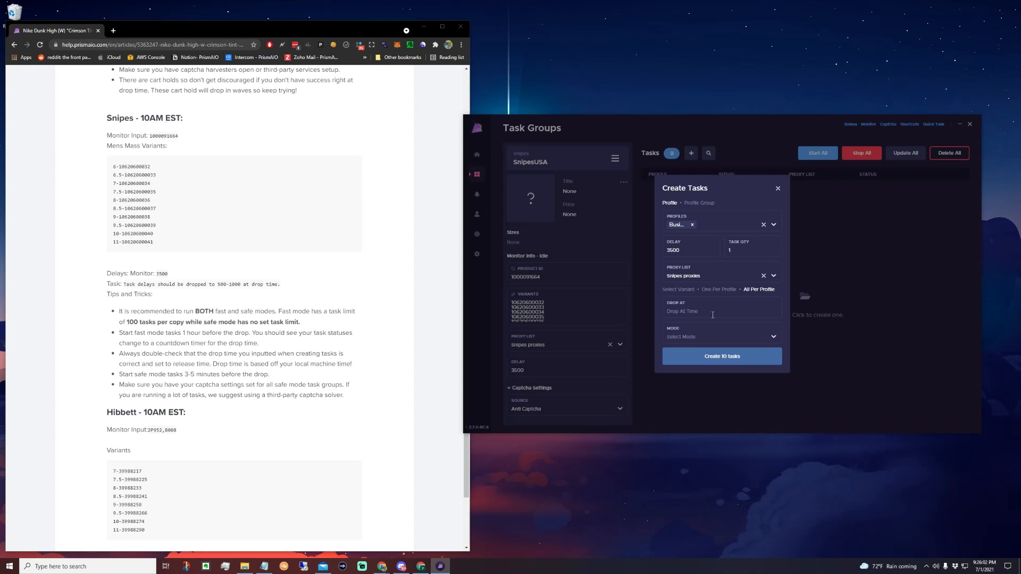
click(712, 315)
click(725, 293)
click(747, 255)
scroll(770, 274, up, 1)
click(769, 254)
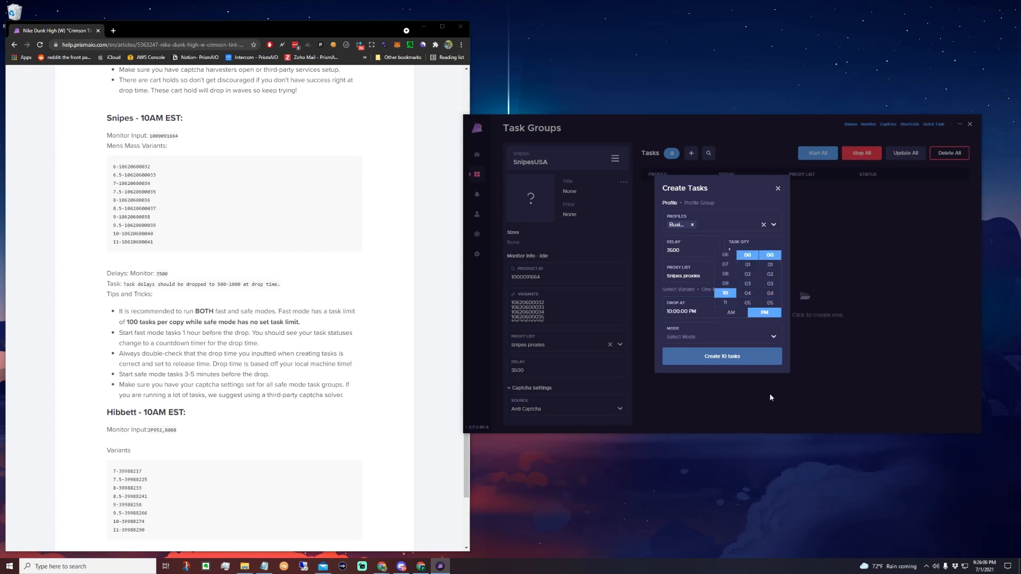
click(730, 312)
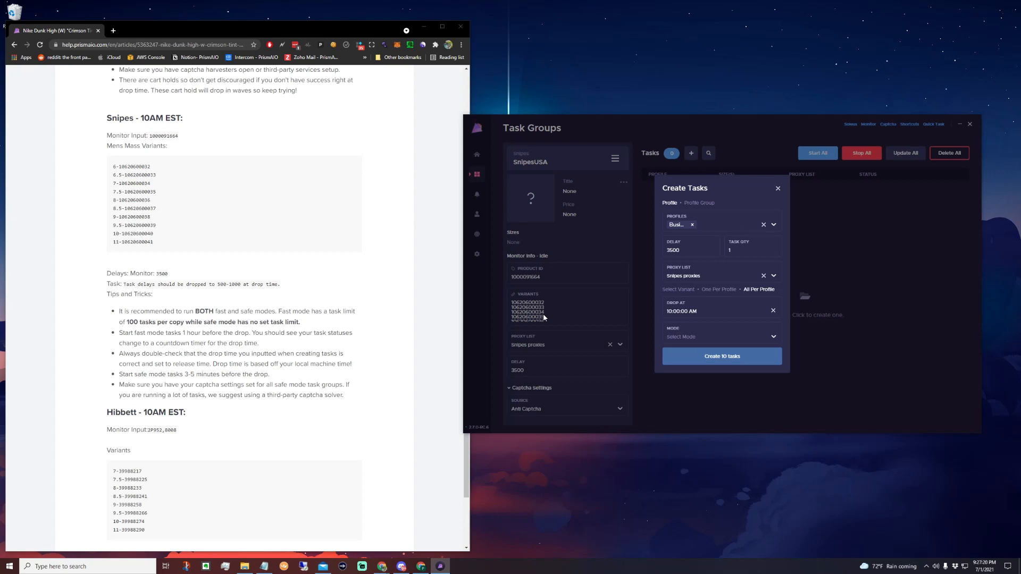
Set the mode of the new tasks to Fast after checking the guide's mode recommendations.
click(704, 336)
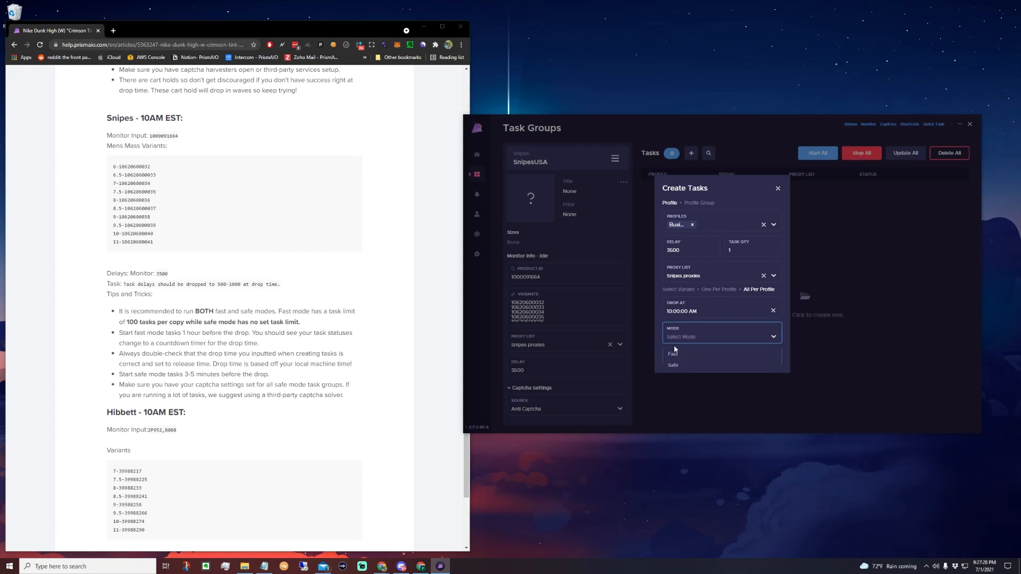
click(660, 333)
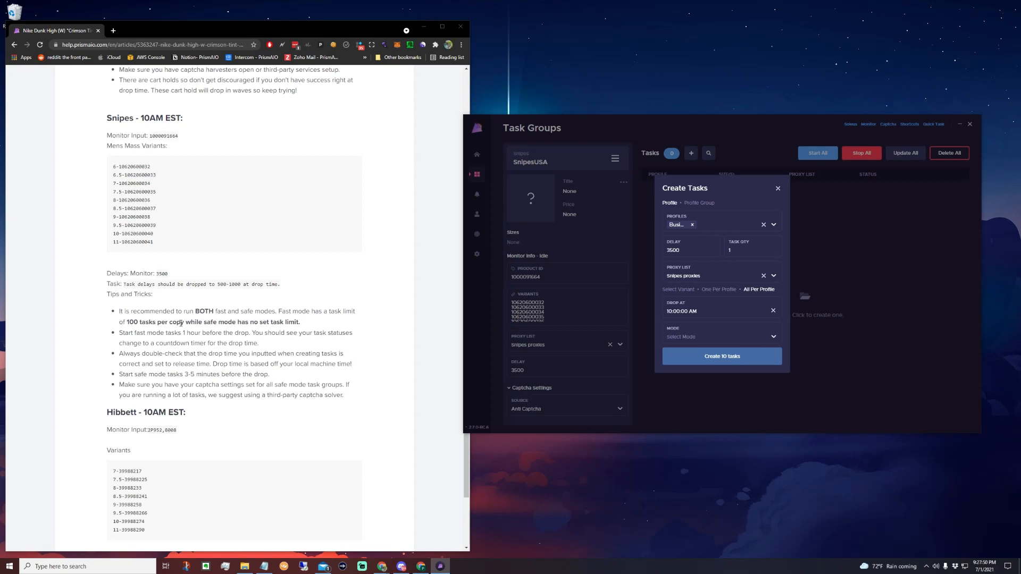
click(712, 337)
click(698, 357)
click(658, 310)
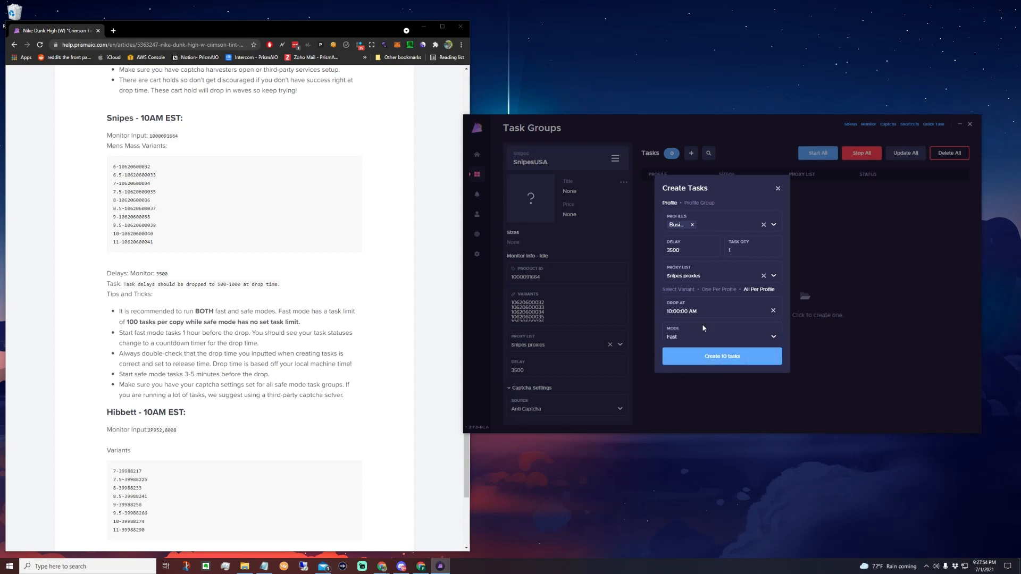
Set the task quantity to 20, create the tasks for all variants and look through the task list.
click(750, 256)
key(BackSpace)
text(20)
click(730, 200)
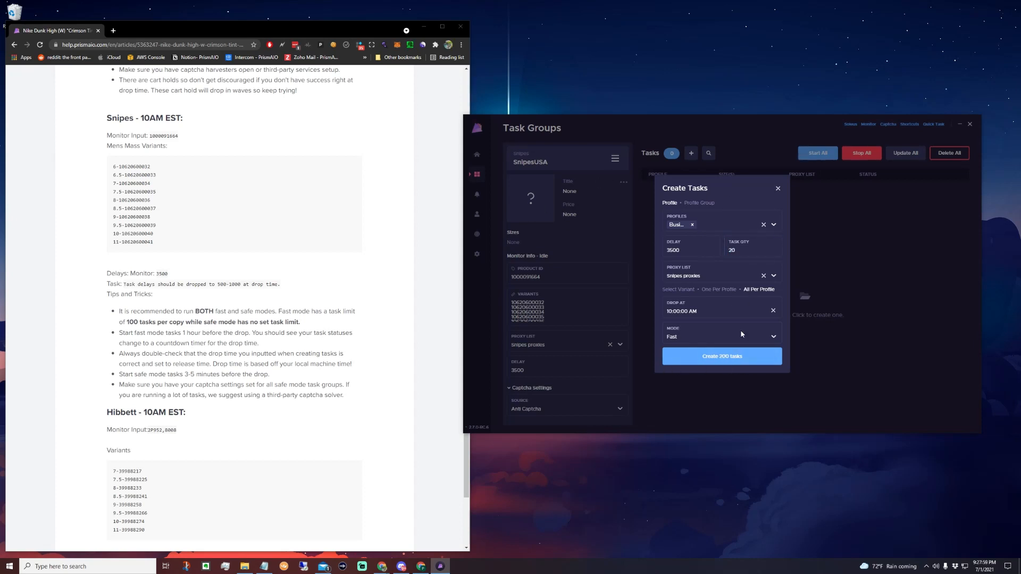
click(719, 358)
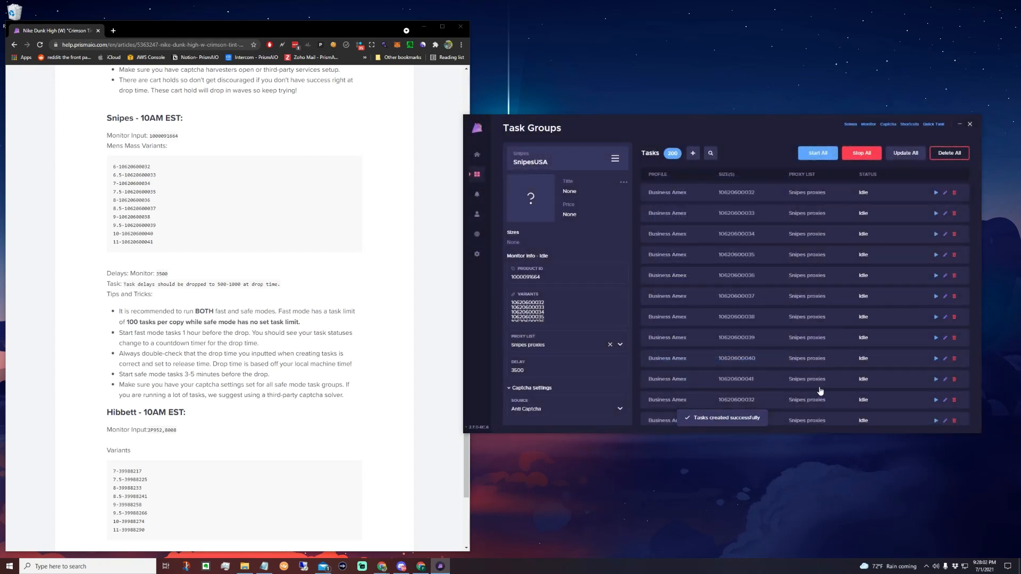
scroll(749, 327, down, 3)
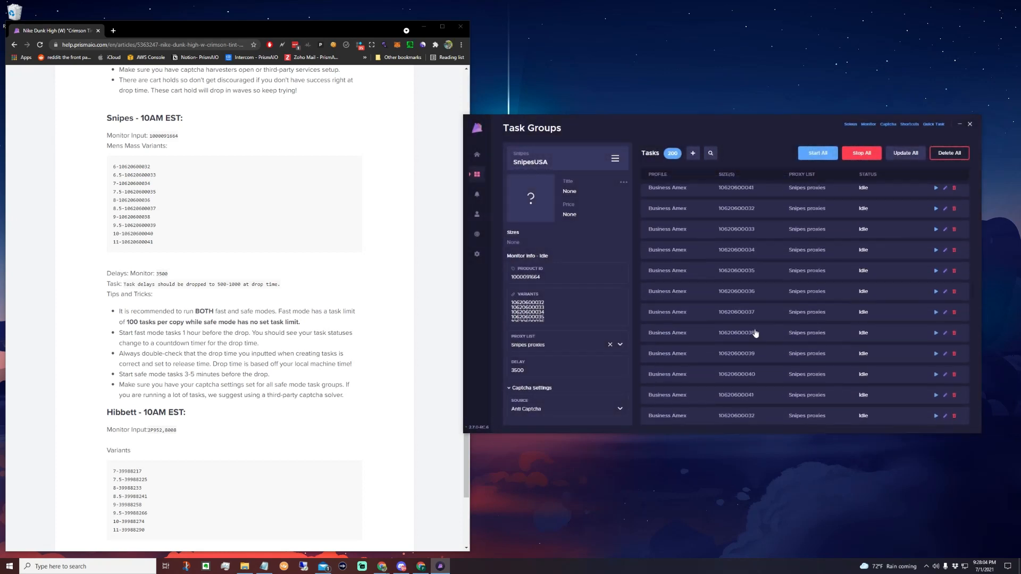
scroll(747, 314, up, 3)
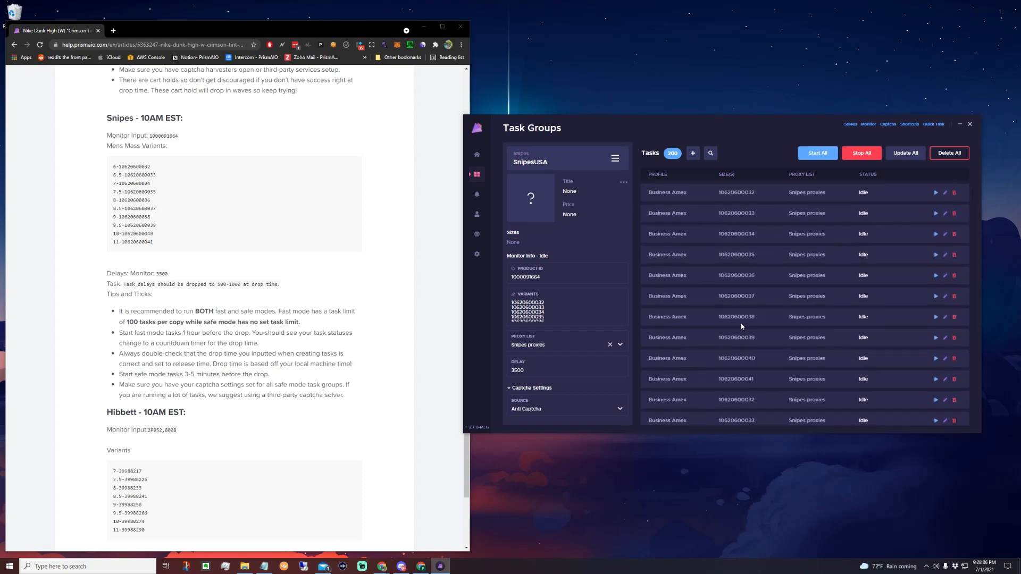
scroll(751, 330, down, 3)
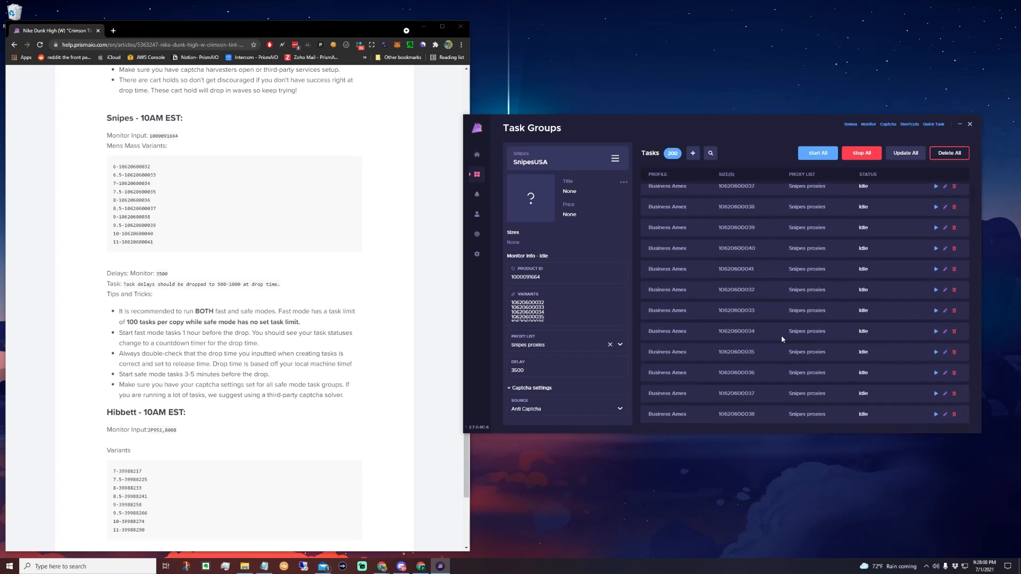
scroll(778, 351, up, 2)
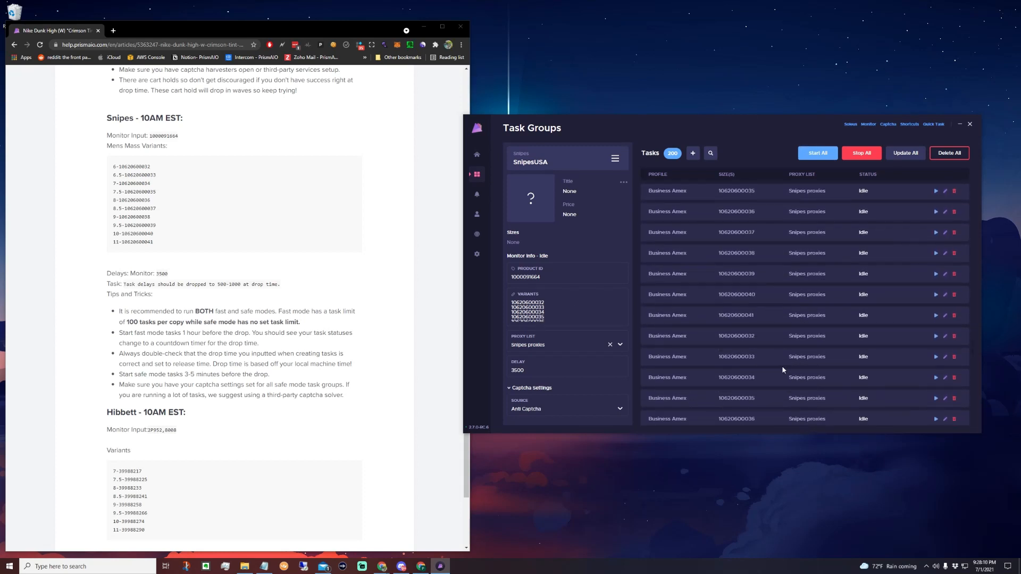
scroll(835, 359, up, 2)
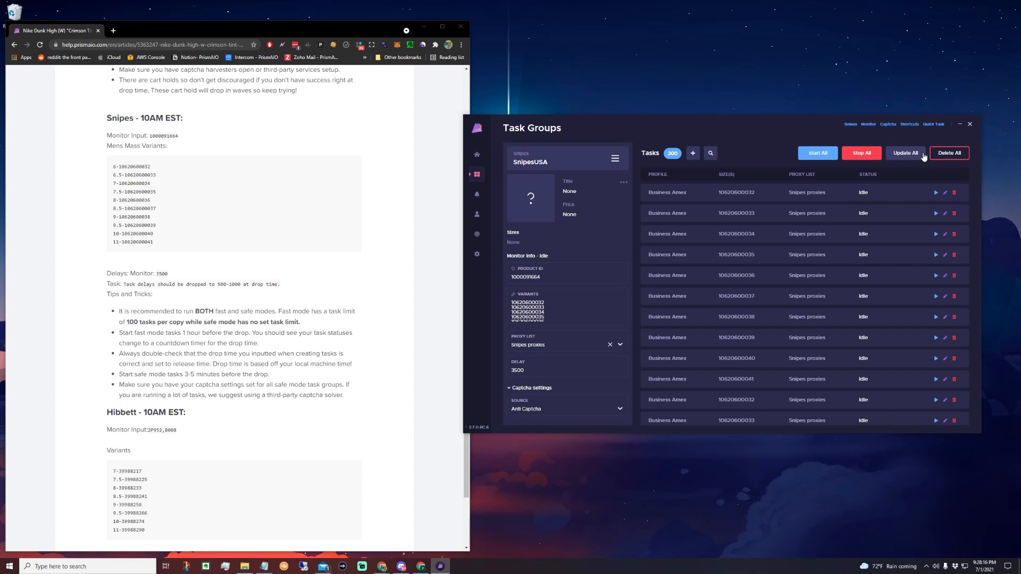
Update all tasks of the SnipesUSA group to Safe mode.
click(905, 153)
click(718, 339)
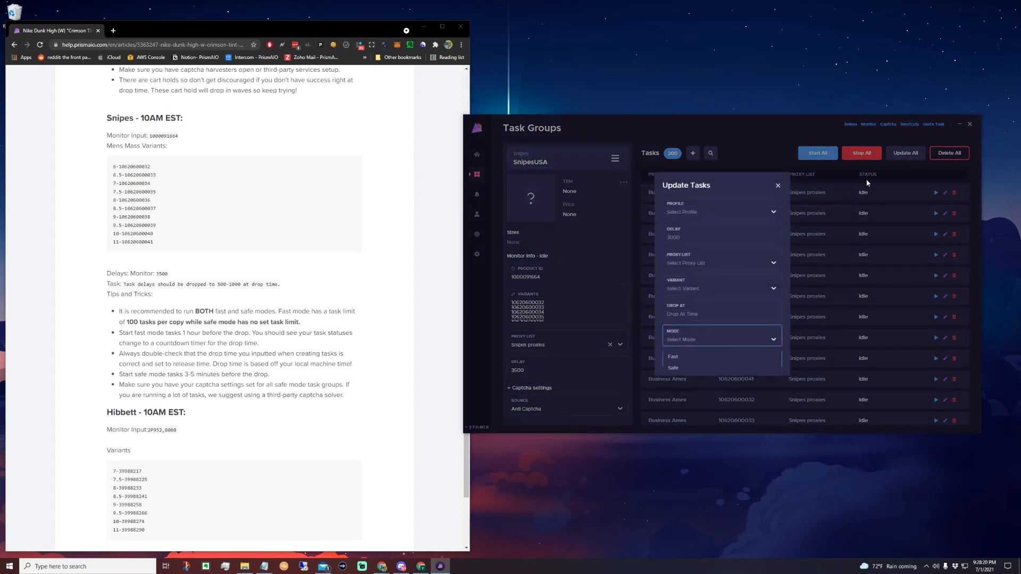
click(760, 368)
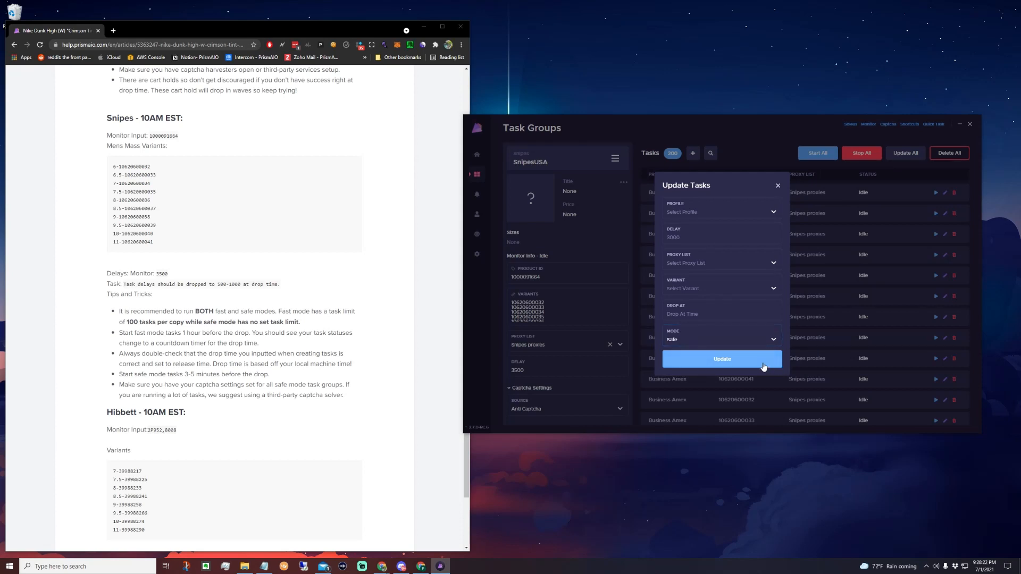
click(763, 366)
scroll(810, 328, down, 1)
scroll(810, 328, up, 2)
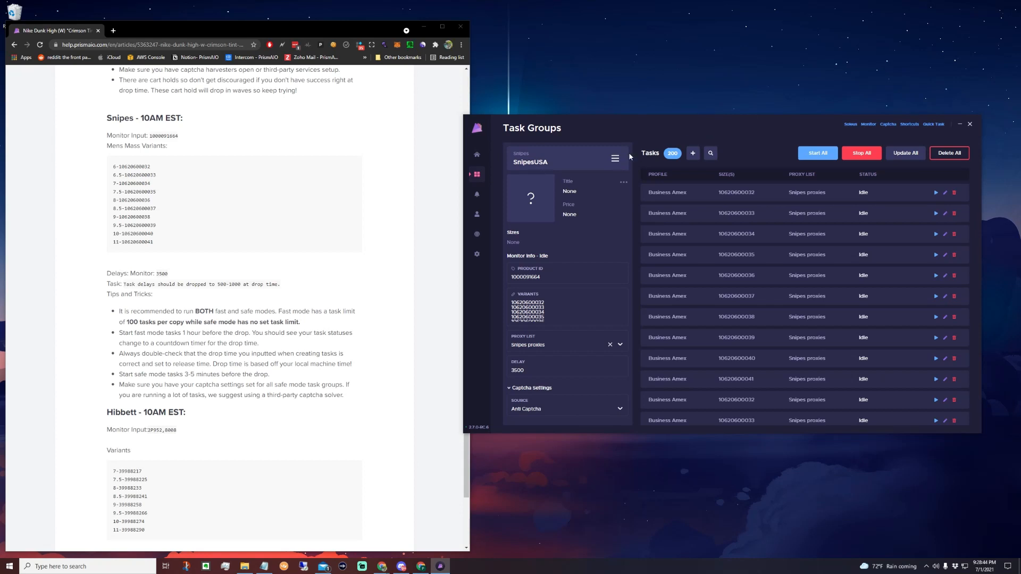
click(937, 214)
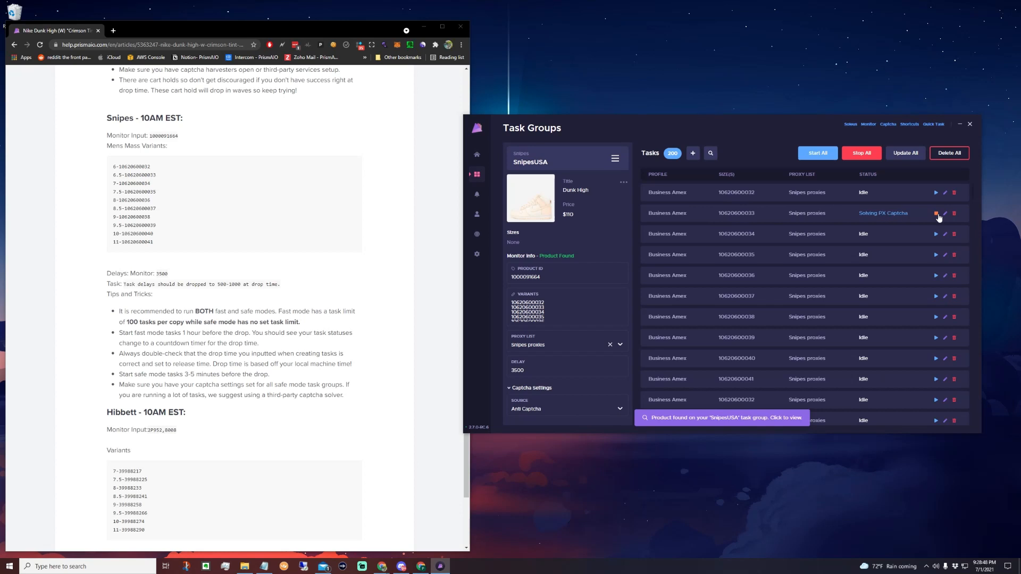
click(937, 214)
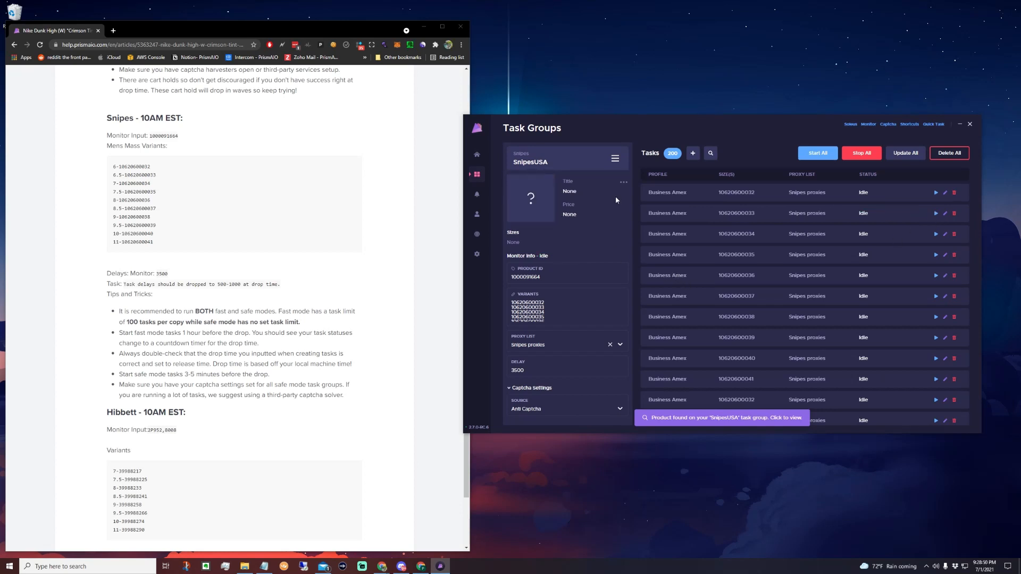
drag(756, 128, 761, 126)
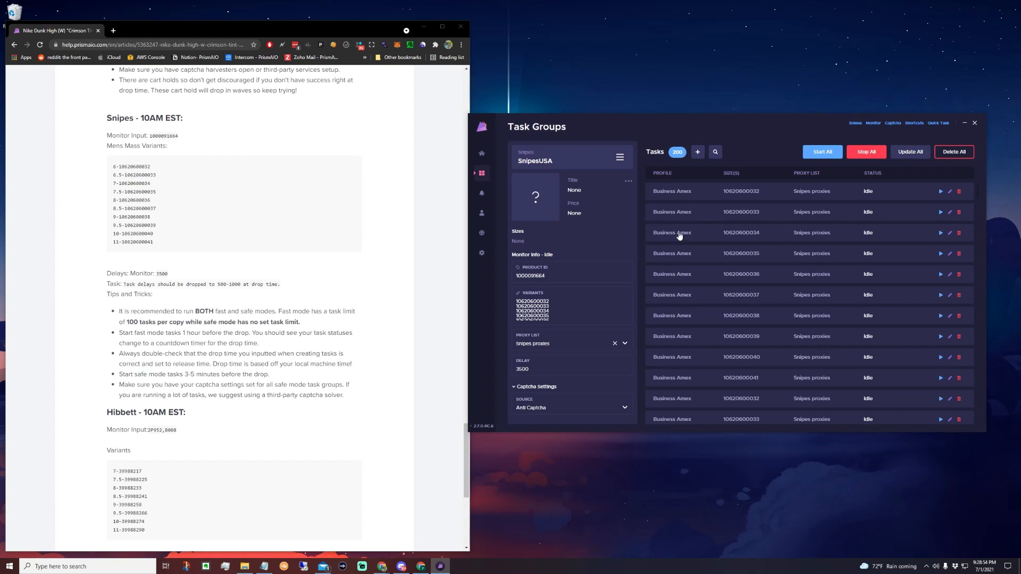
click(940, 215)
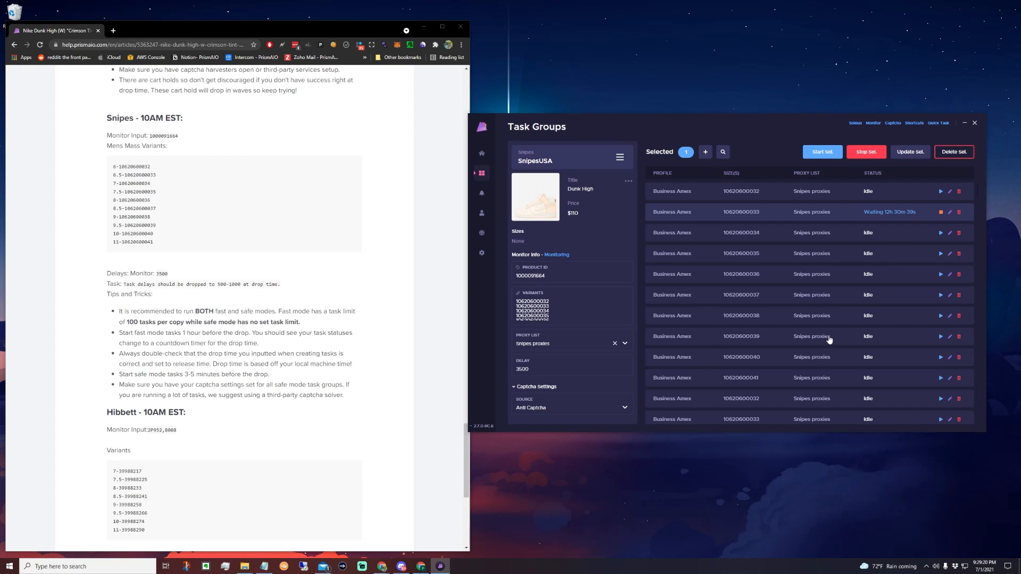
click(942, 212)
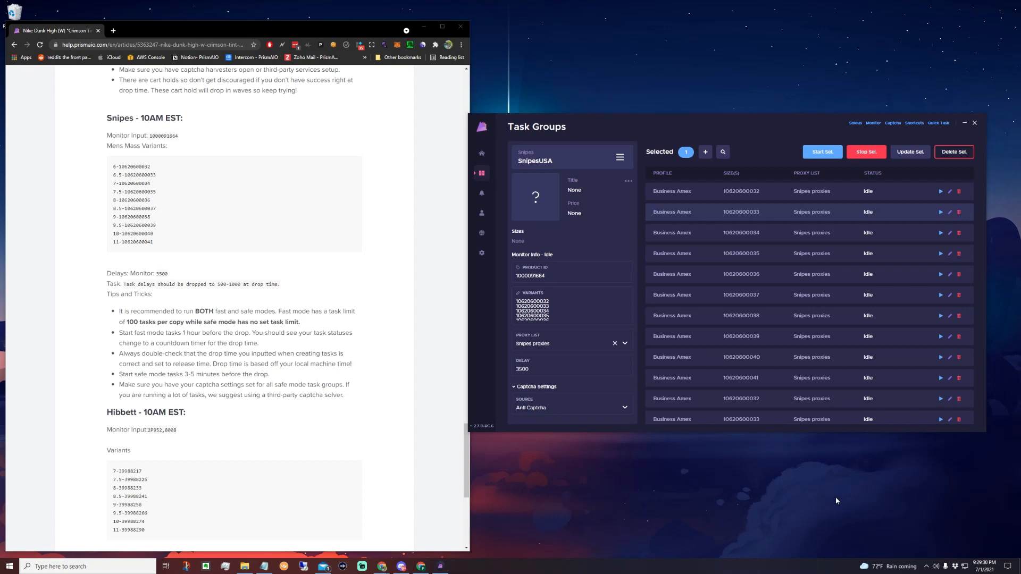
Minimize the release guide and delete all tasks in the SnipesUSA group.
click(425, 27)
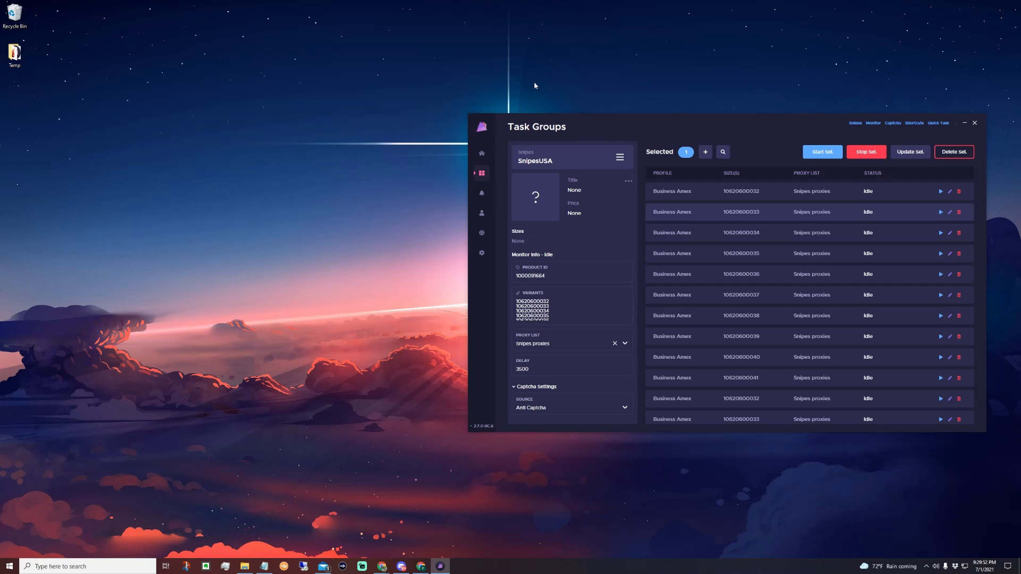
click(684, 214)
drag(628, 126, 542, 103)
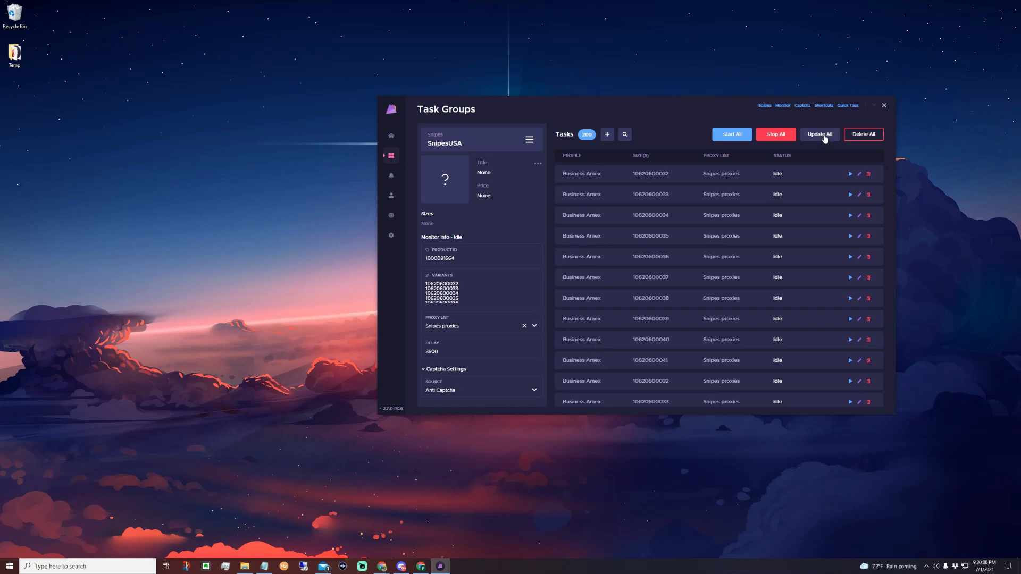
click(864, 134)
Try setting up new tasks from the Personal Cards profile group with One Per Profile, and clear the group choice.
click(625, 172)
click(628, 193)
click(618, 211)
click(636, 258)
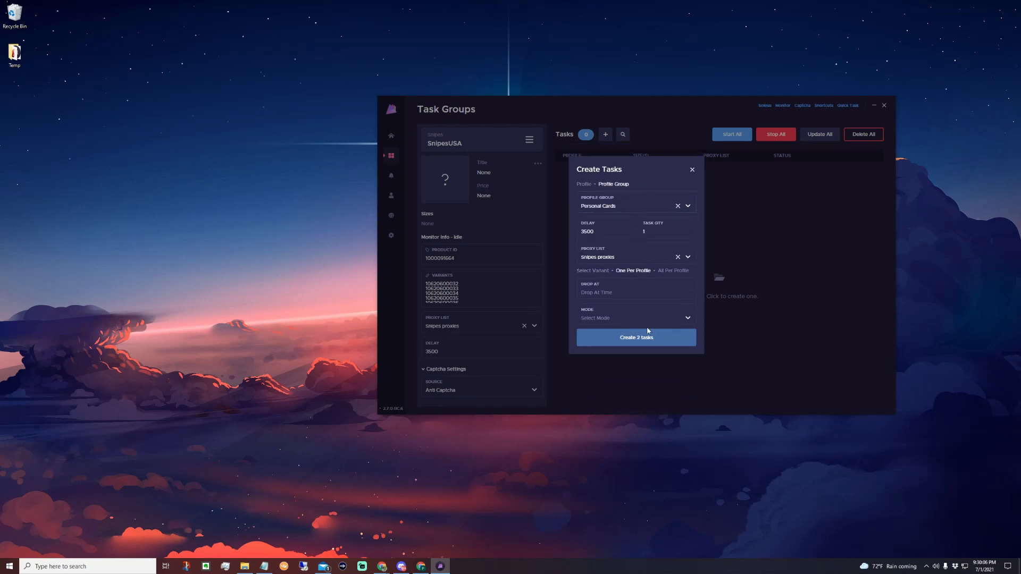
click(587, 185)
click(610, 186)
click(671, 209)
click(678, 206)
Try selecting the Paypal Key, the four Personal and the Business Amex profiles individually, and close the task form without creating tasks.
click(585, 184)
click(671, 213)
click(652, 268)
click(650, 280)
click(654, 300)
click(648, 294)
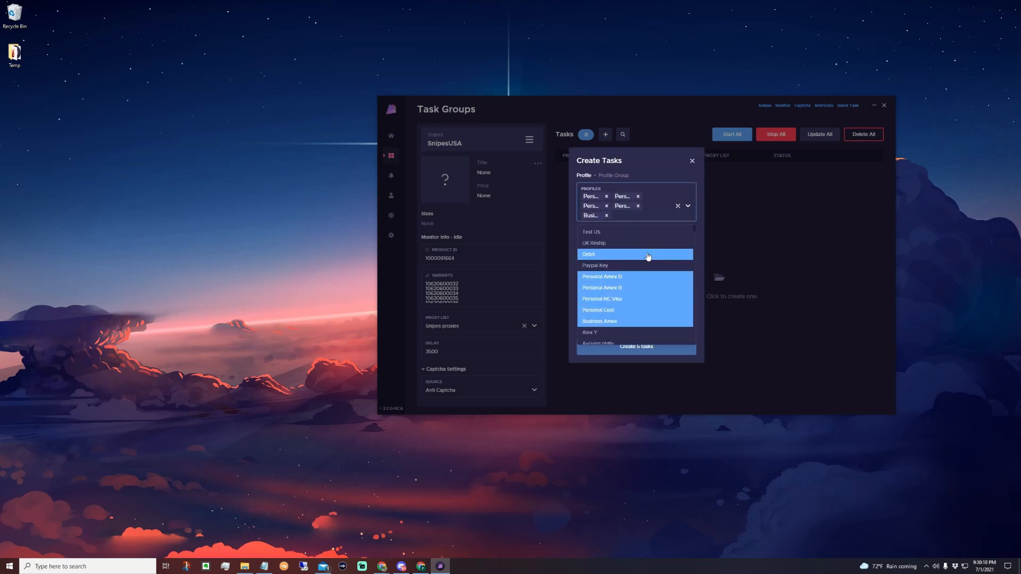
click(649, 265)
click(668, 165)
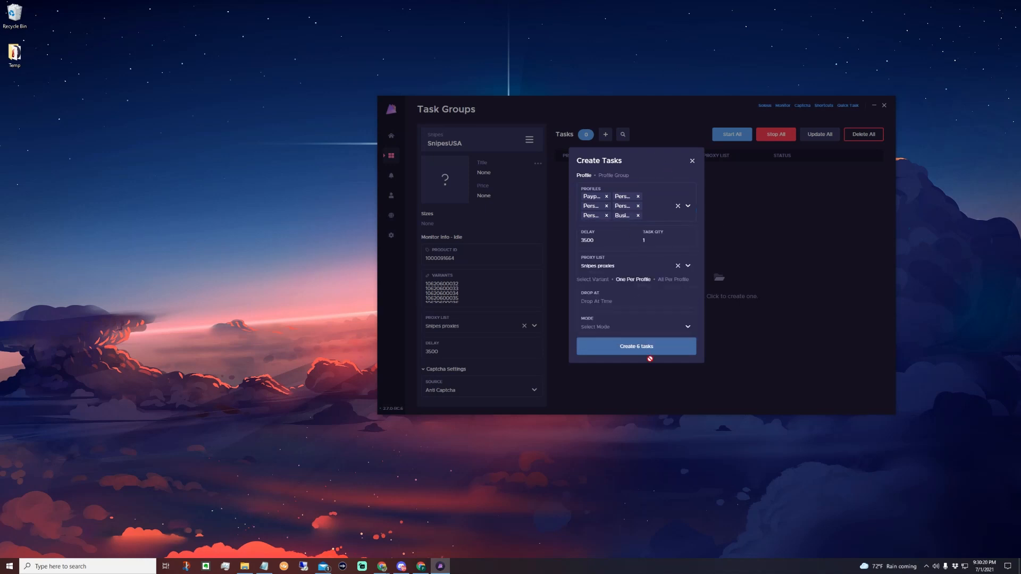
click(692, 160)
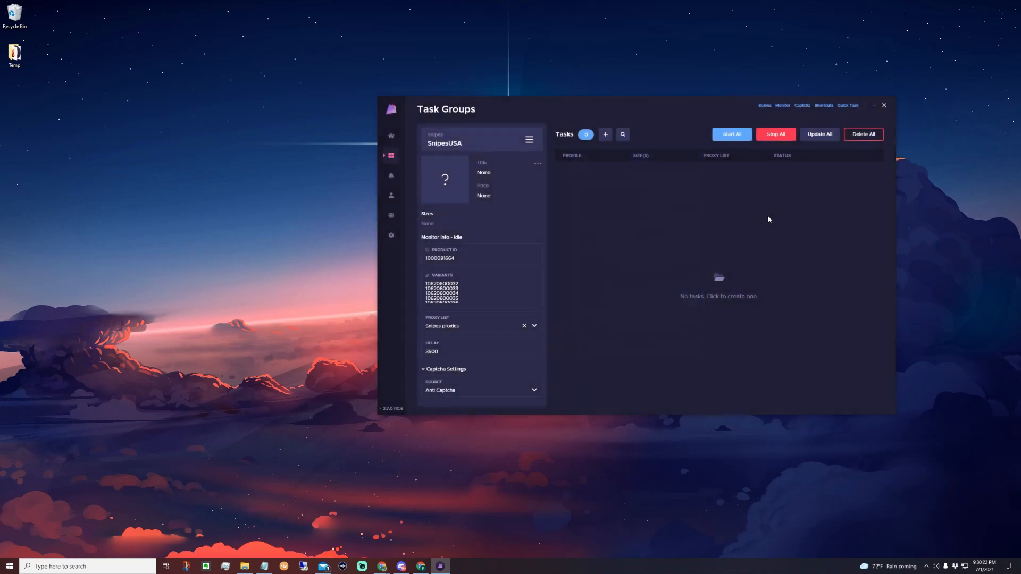
click(605, 134)
click(653, 193)
click(648, 210)
click(649, 164)
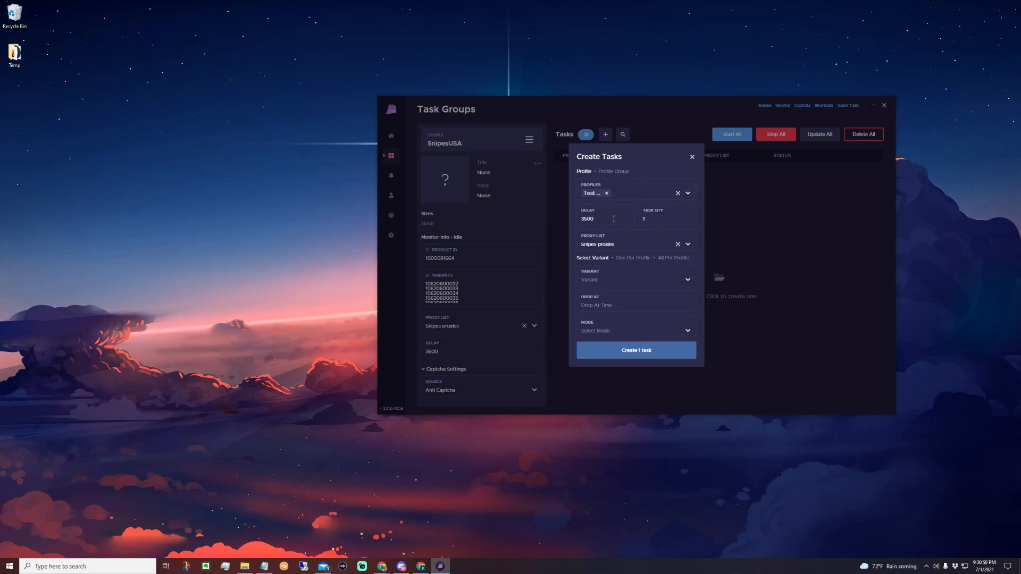
click(636, 279)
click(621, 297)
Set the drop time of the Test US task to 10:00:00 AM.
click(616, 309)
click(640, 287)
scroll(662, 271, up, 5)
click(664, 249)
scroll(680, 258, up, 10)
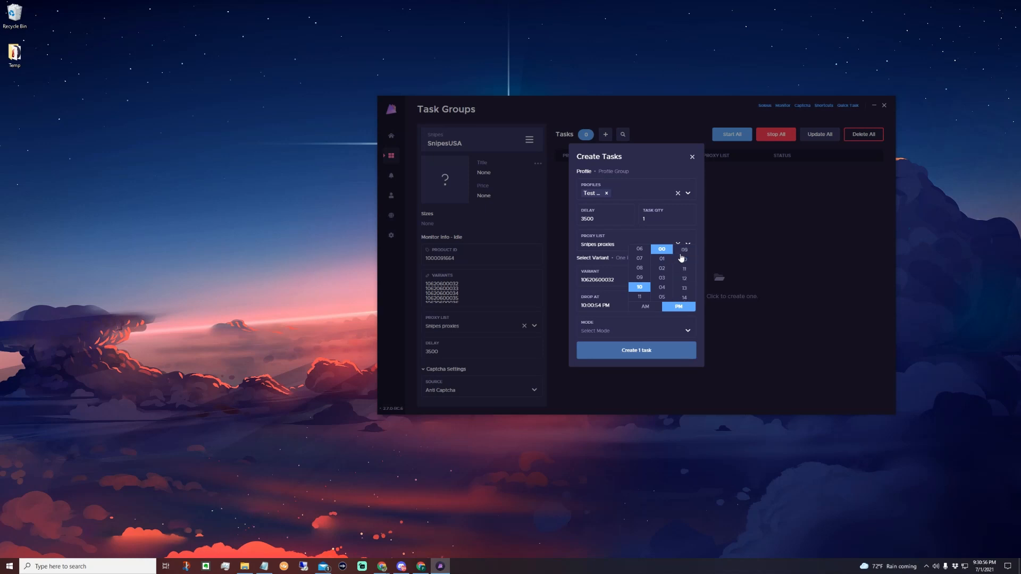
click(685, 249)
click(645, 306)
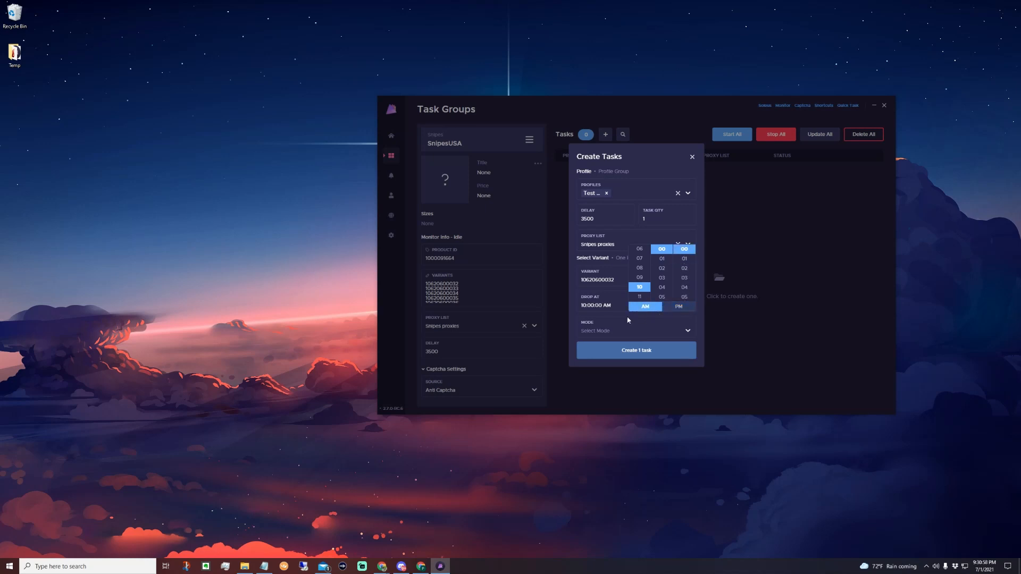
Set the mode to Safe and create the Test US task.
click(608, 331)
click(605, 356)
click(605, 357)
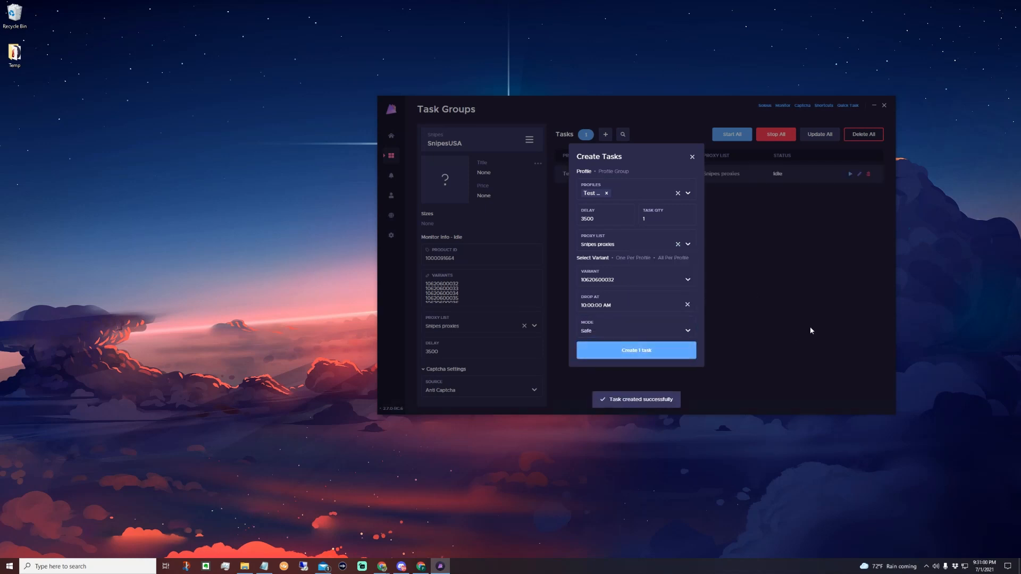
Run the Test US task as a trial, stop it and delete it.
click(851, 175)
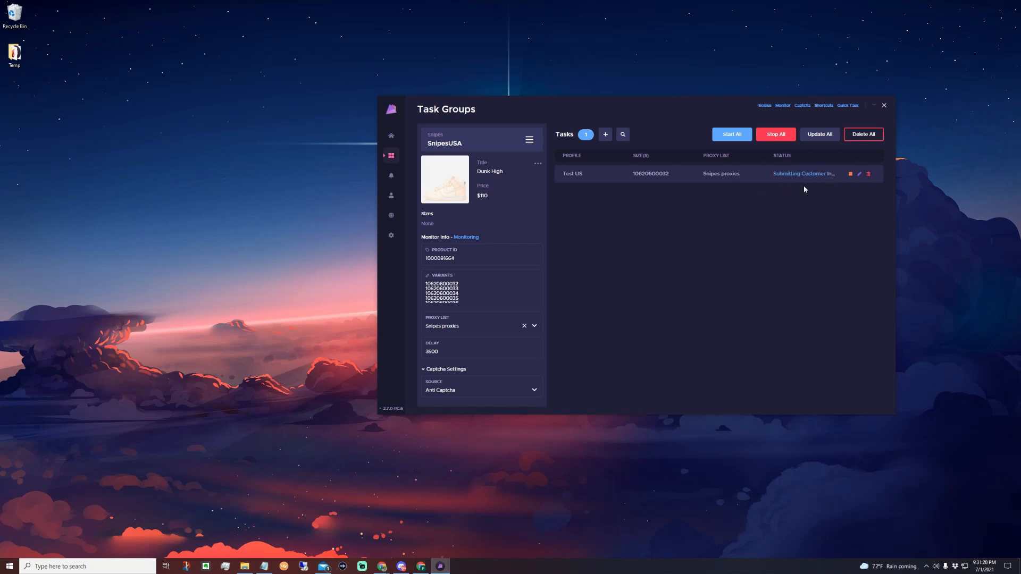
click(851, 174)
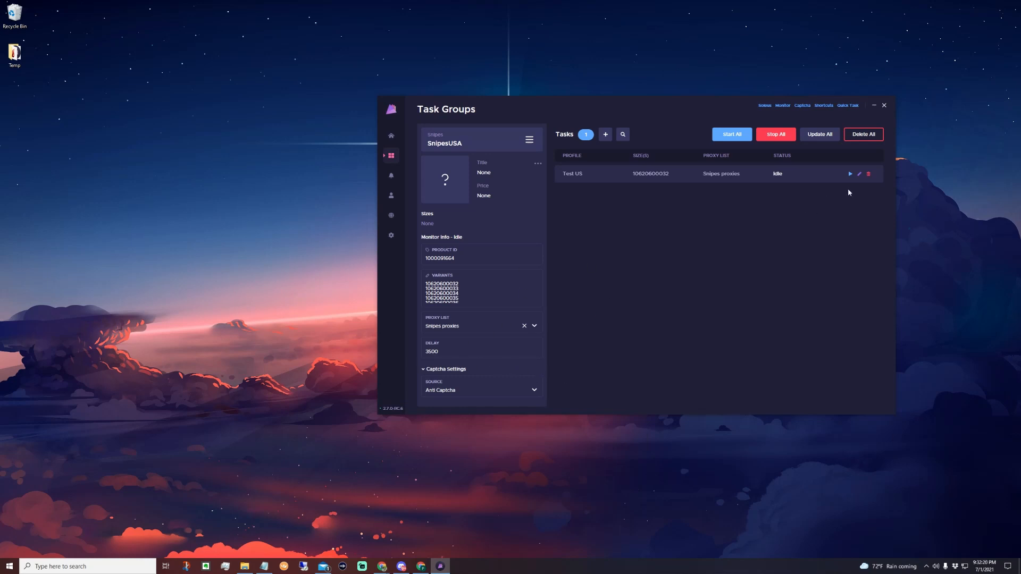
click(868, 174)
Begin new tasks for the Business Amex profile with a task quantity of 20 and All Per Profile variants.
click(605, 134)
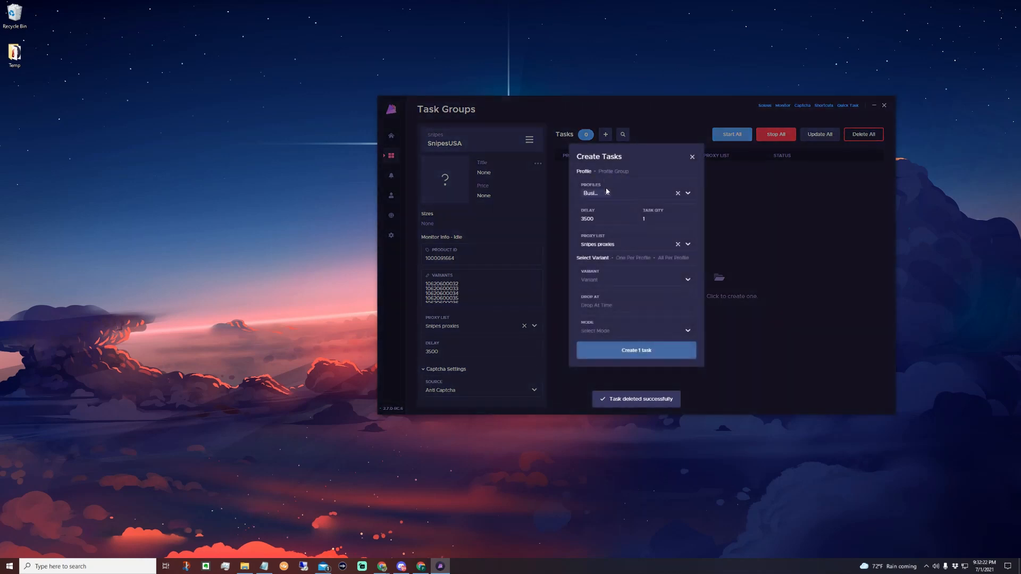
drag(662, 220, 543, 186)
text(200)
click(673, 258)
Set the drop time of the new Business Amex tasks to 10:00:00 AM.
click(657, 293)
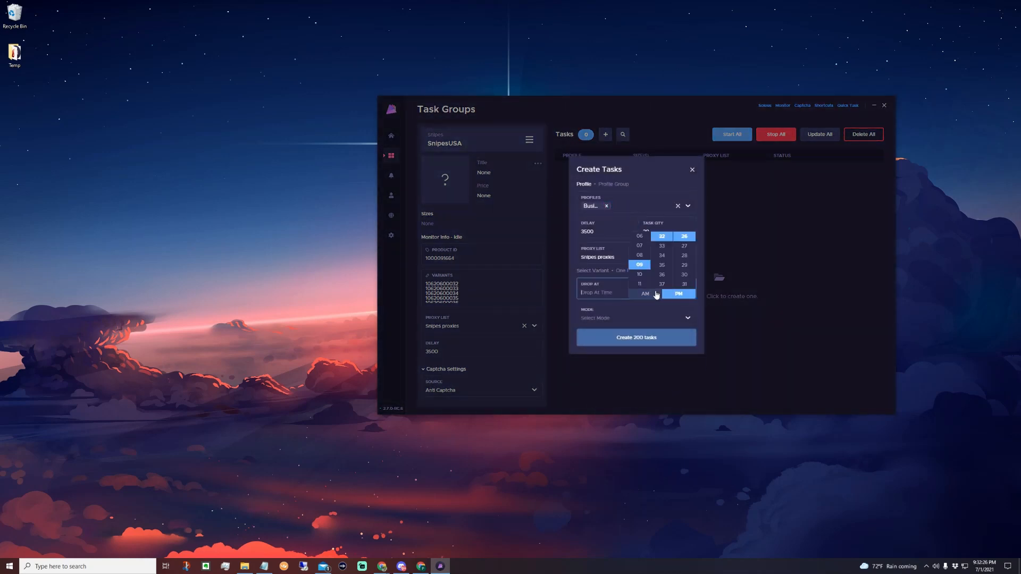
click(647, 276)
scroll(648, 274, up, 8)
click(662, 236)
scroll(684, 256, up, 5)
click(684, 236)
click(649, 295)
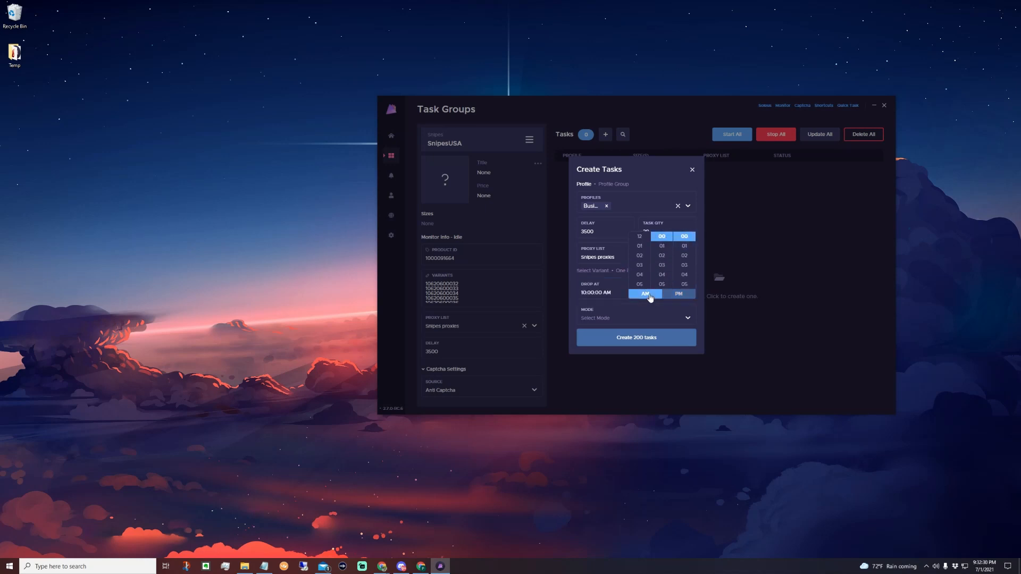
Set the mode to Safe and create the 200 Business Amex tasks.
click(639, 319)
click(621, 345)
click(622, 341)
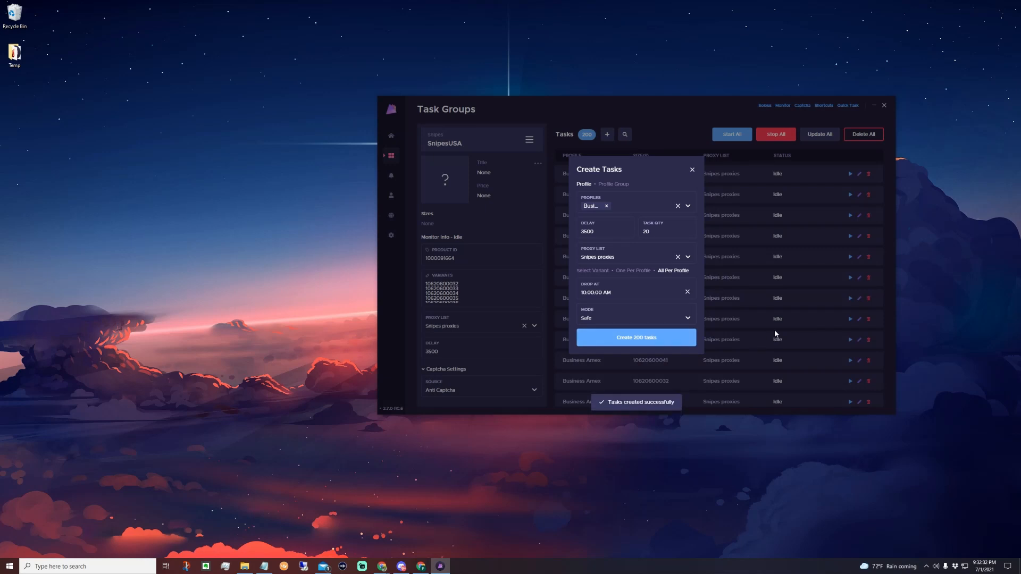
Select the first three tasks in the list and start them.
drag(812, 179, 812, 218)
click(732, 136)
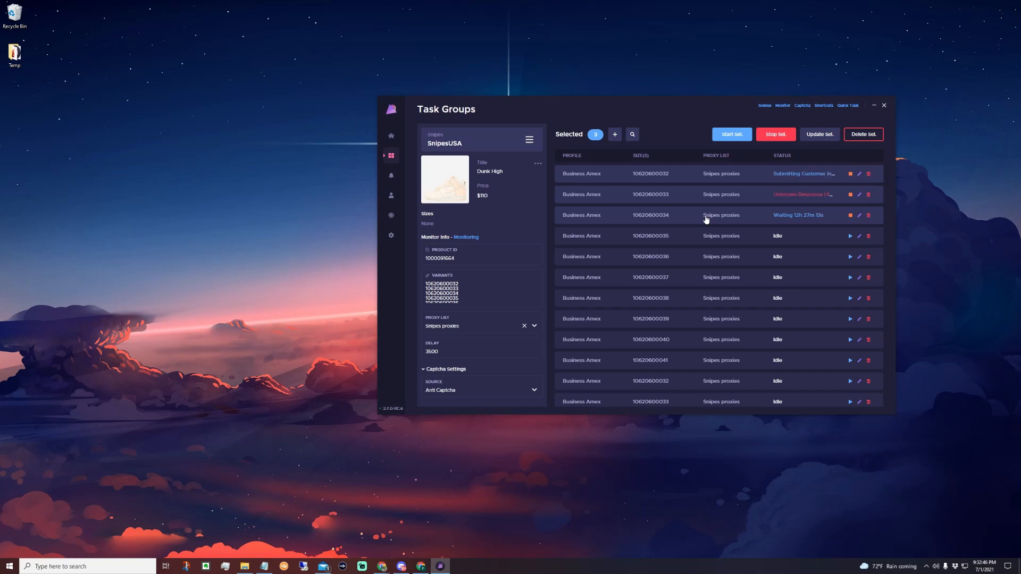
click(607, 195)
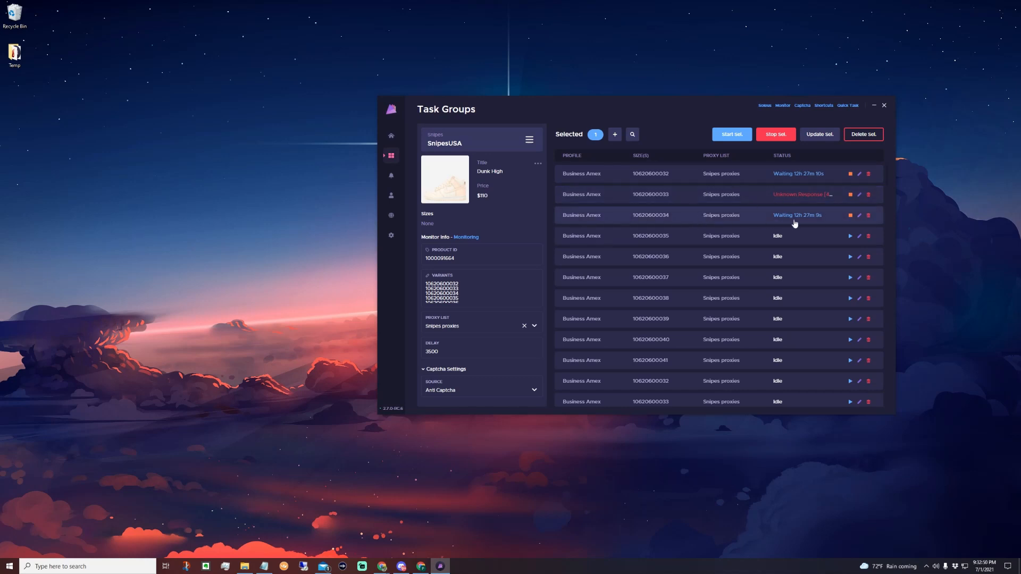
Try a delay of 500 and of 1000 for the first three tasks, and close the update form without applying it.
shift+click(760, 180)
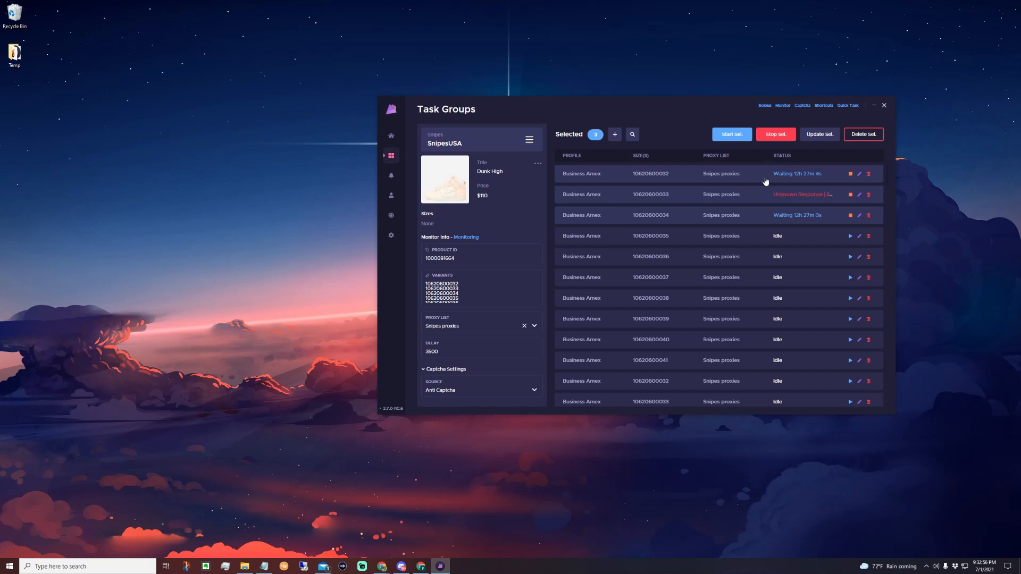
click(822, 135)
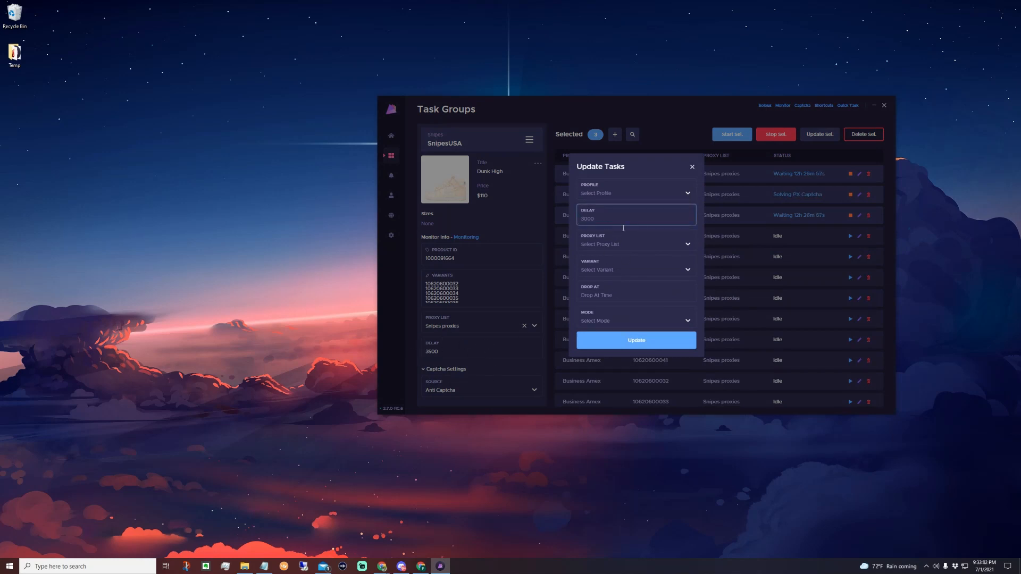
text(1000)
key(ctrl+a)
click(661, 175)
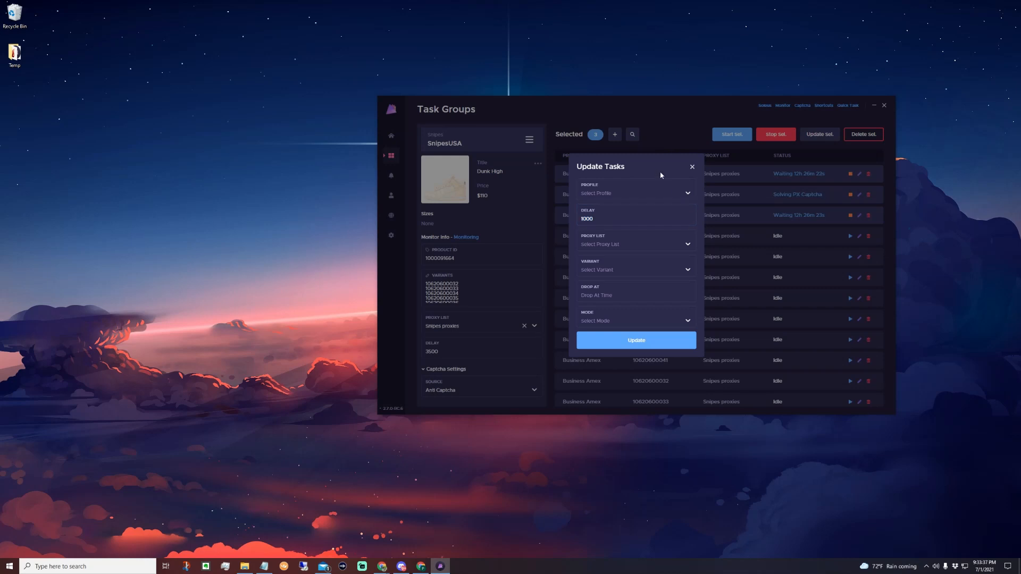
click(692, 168)
Stop the three running tasks, check the remaining group settings and clear the task selection.
click(850, 195)
click(850, 215)
click(850, 174)
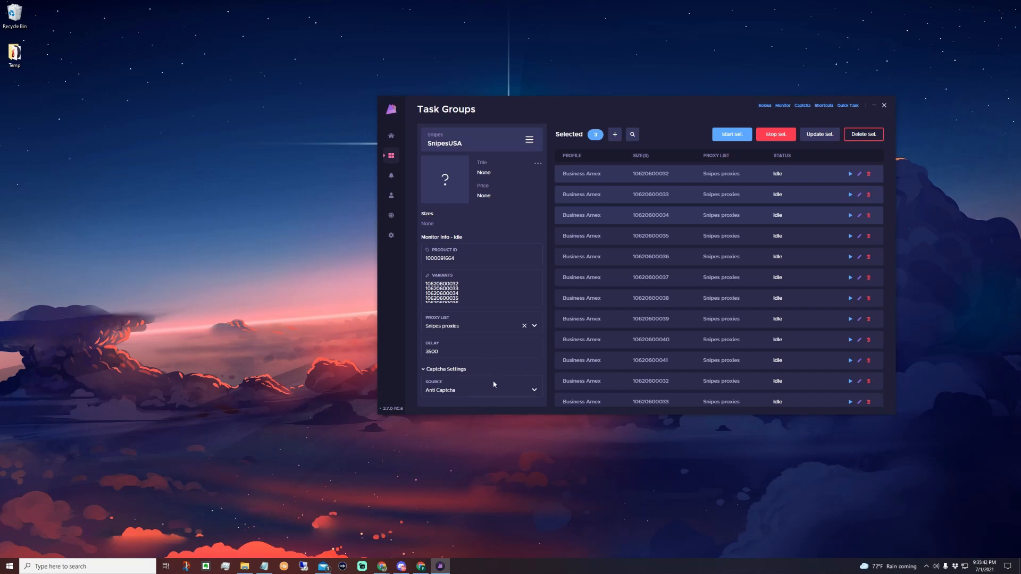
scroll(495, 372, down, 2)
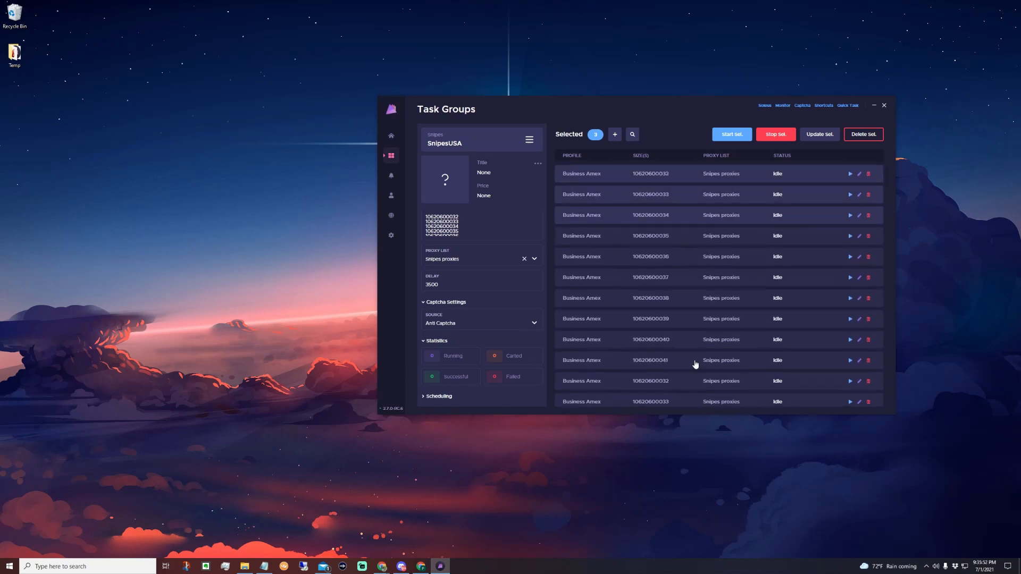
key(Escape)
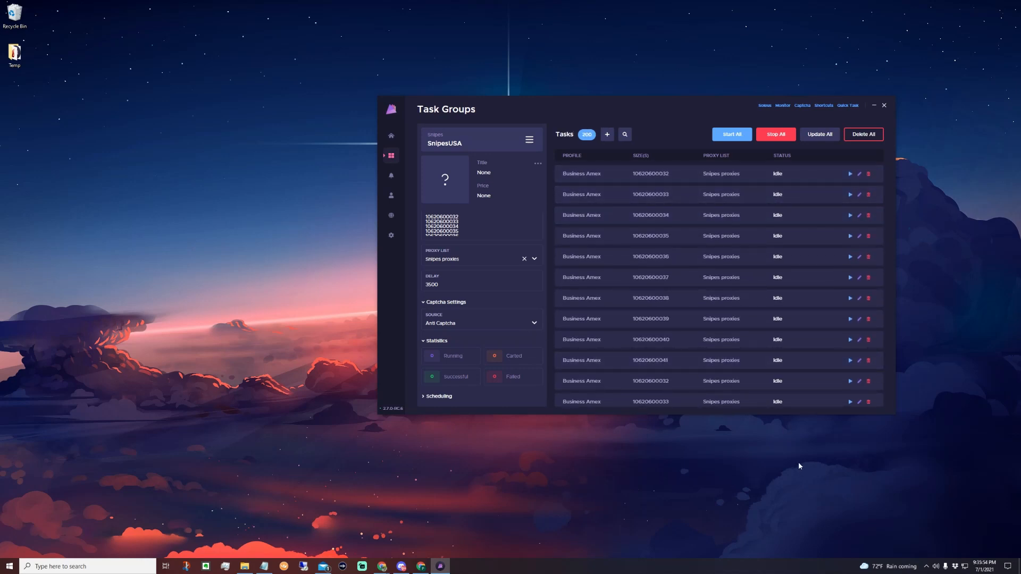